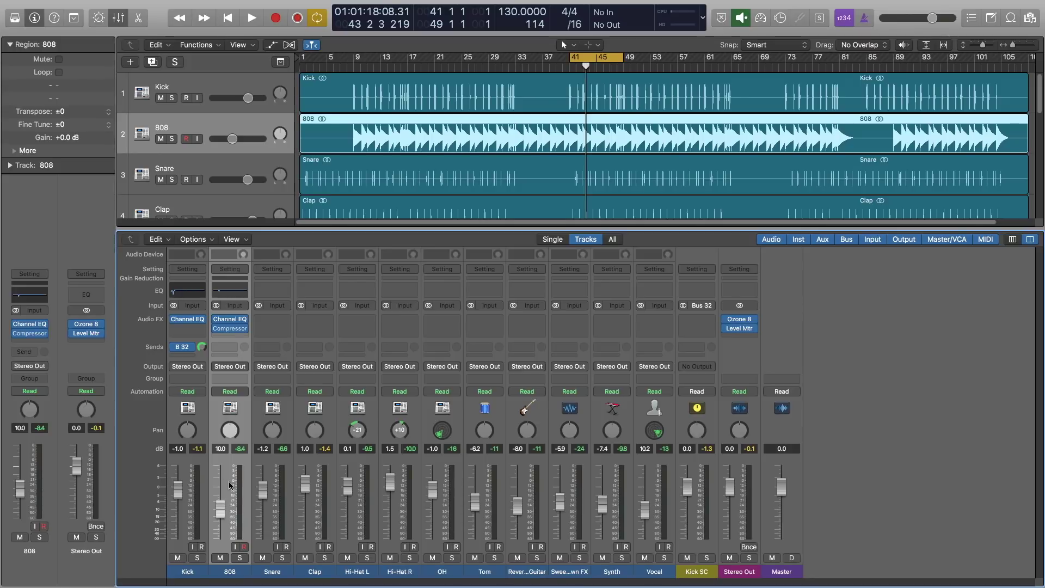
Inspect the Channel EQ settings on the 808 track and close the plug-in
click(237, 293)
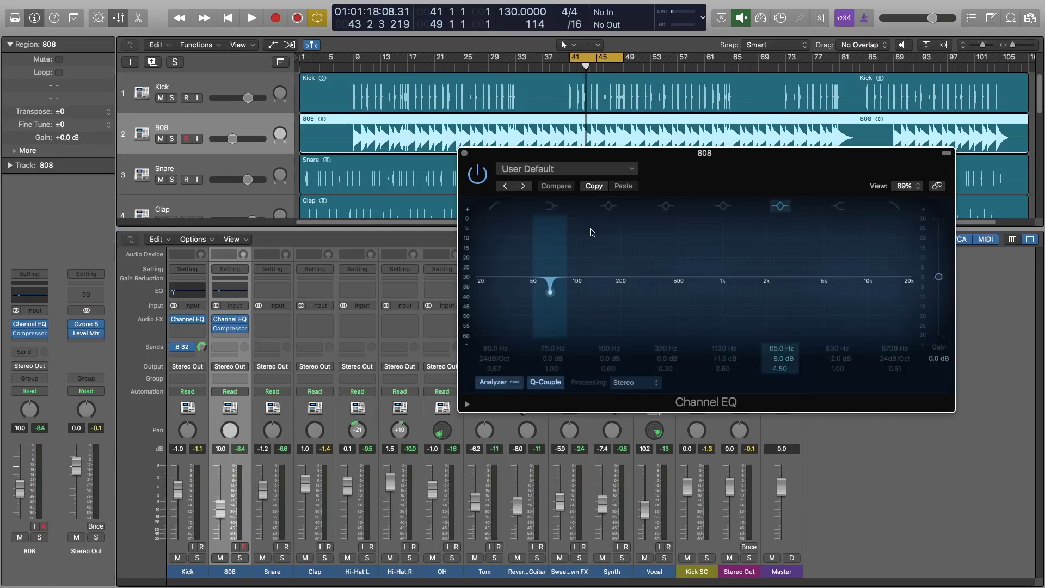
drag(587, 159, 560, 183)
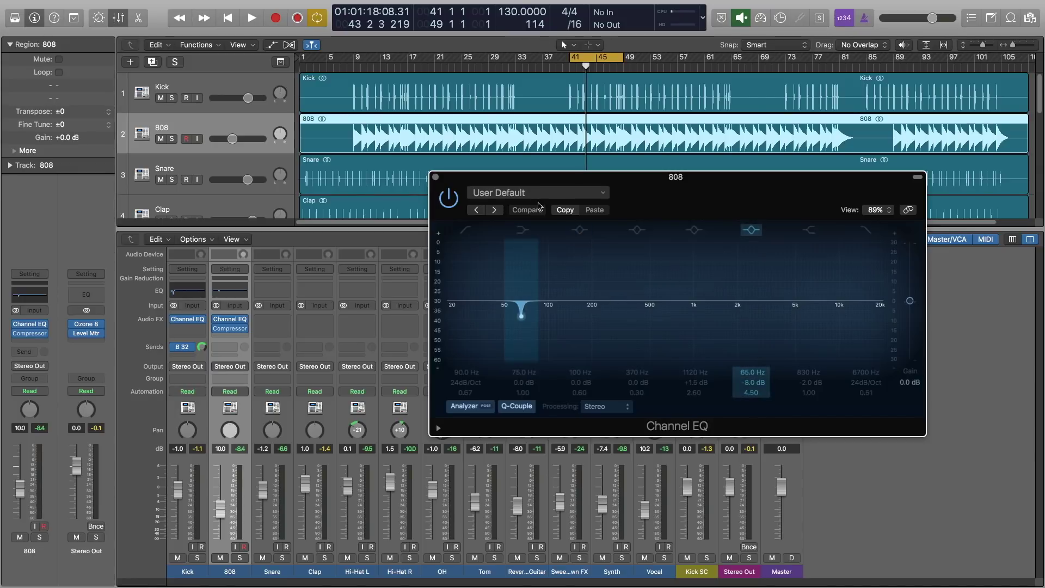
click(436, 177)
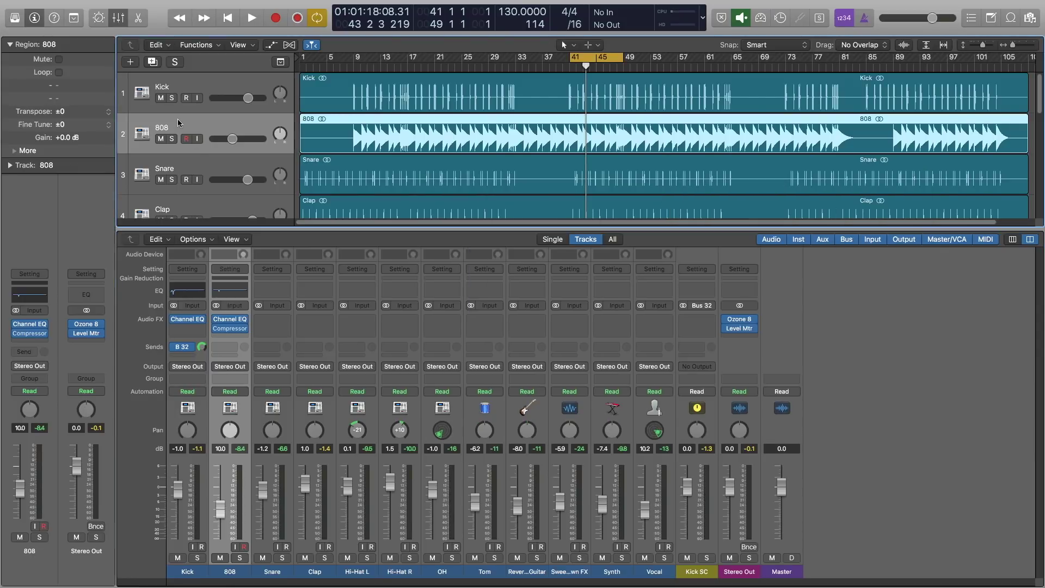
Duplicate the 808 track with its plug-ins and region, naming the original track 808 Lo and the copy 808 Hi
key(super+d)
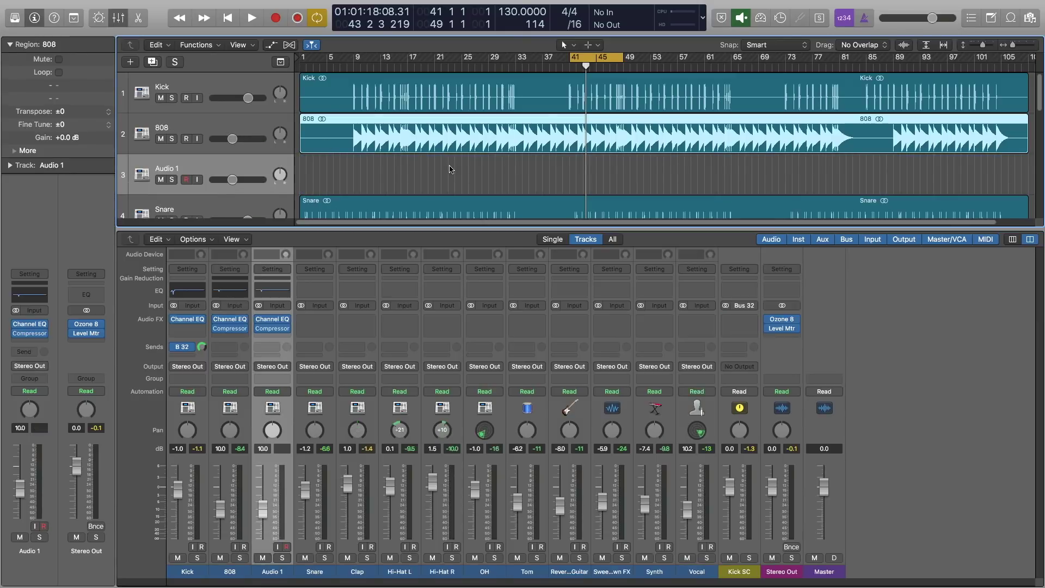
drag(456, 142, 455, 160)
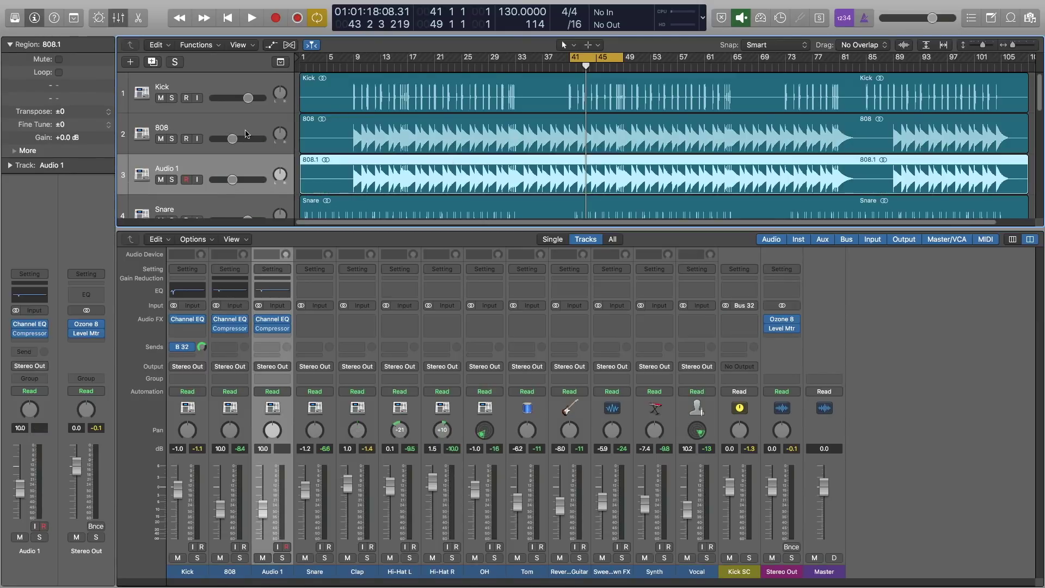
double_click(230, 571)
text(808 Lo)
key(Return)
double_click(274, 572)
text(808)
key(BackSpace)
text(8 Hi)
key(Return)
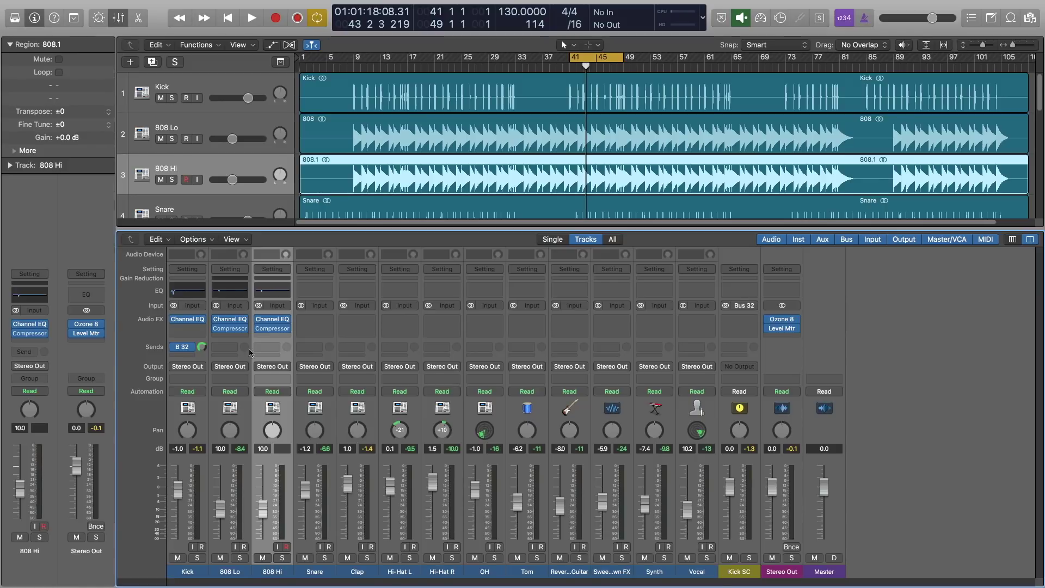
Check the Compressor settings on the 808 Hi track and close the plug-in
click(273, 331)
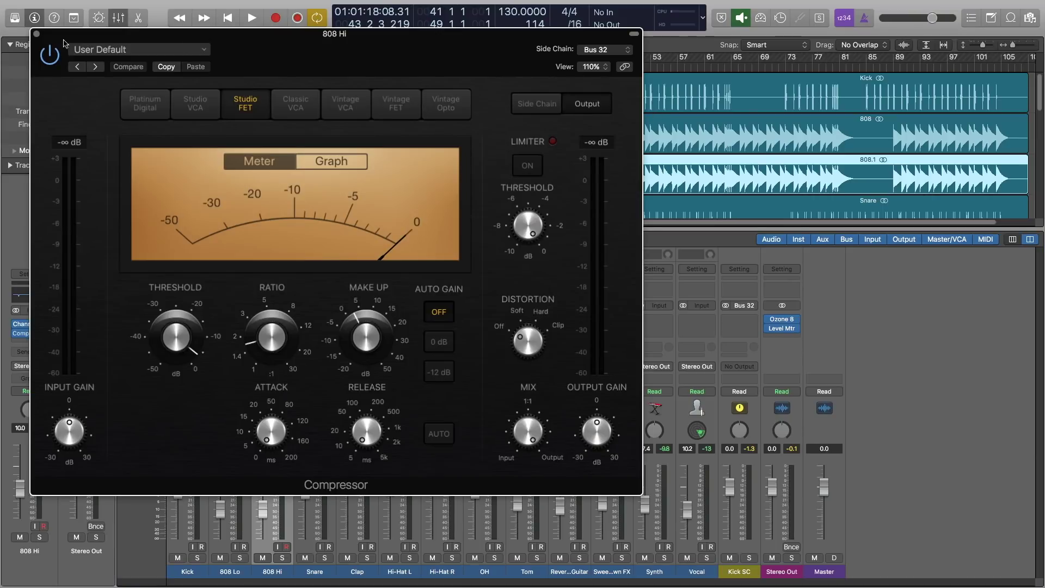
click(36, 34)
mouse_move(273, 330)
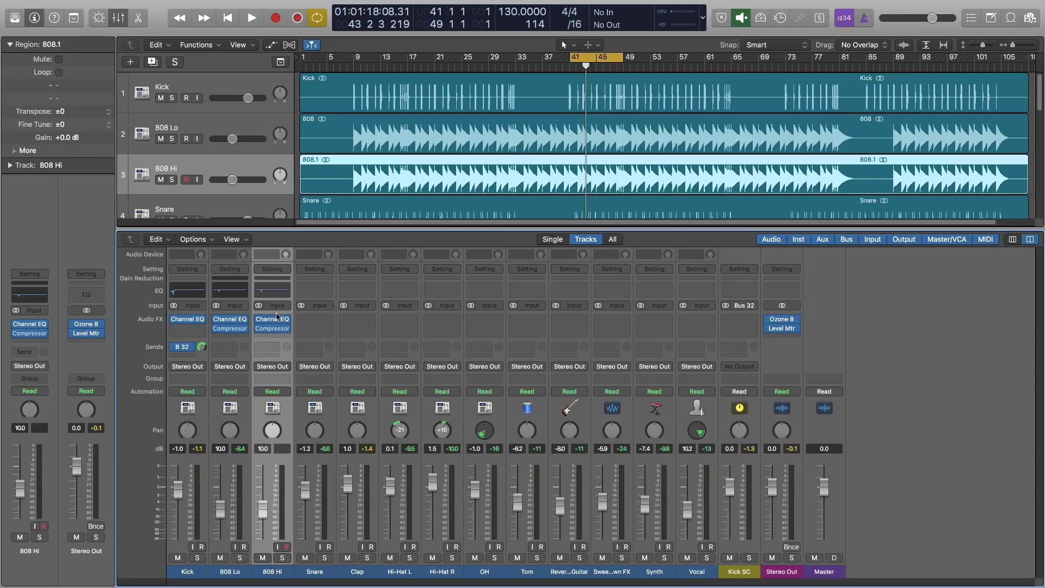
In the 808 Lo Channel EQ, enable a 48 dB/Oct low-pass filter at about 150 Hz and a -24 dB high shelf at 280 Hz
click(234, 572)
click(230, 291)
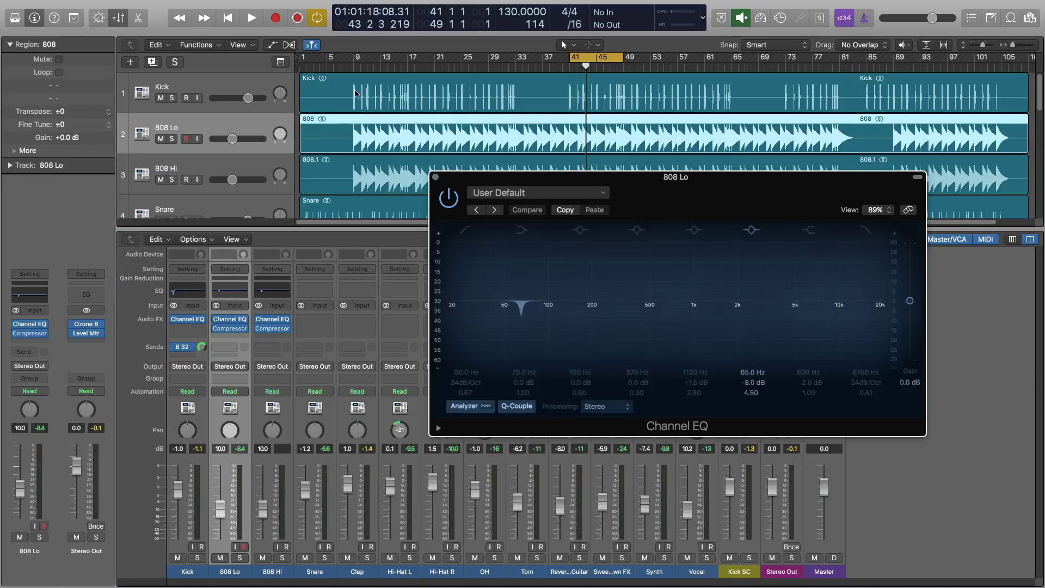
drag(621, 181, 579, 177)
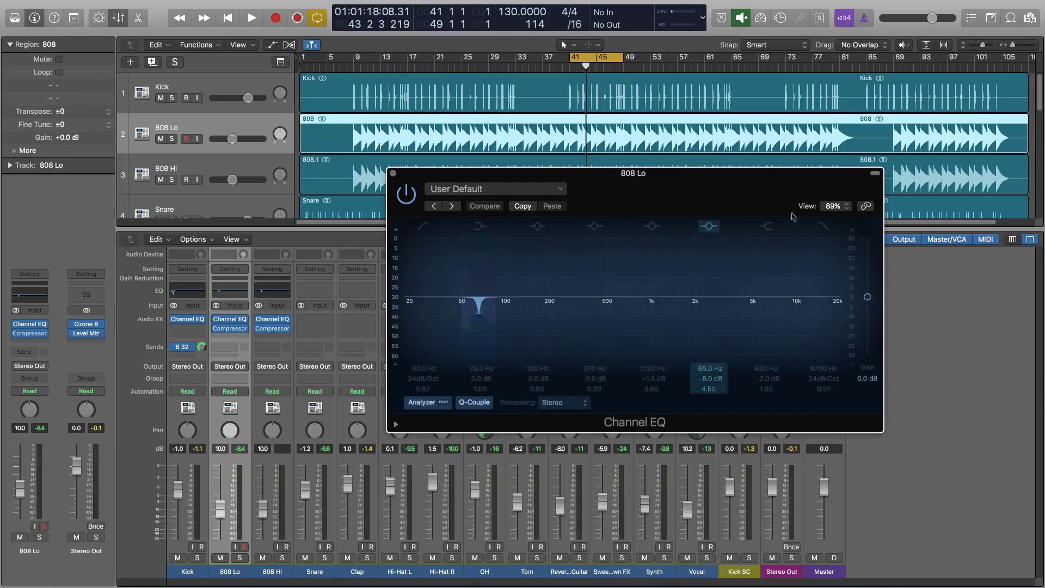
click(826, 227)
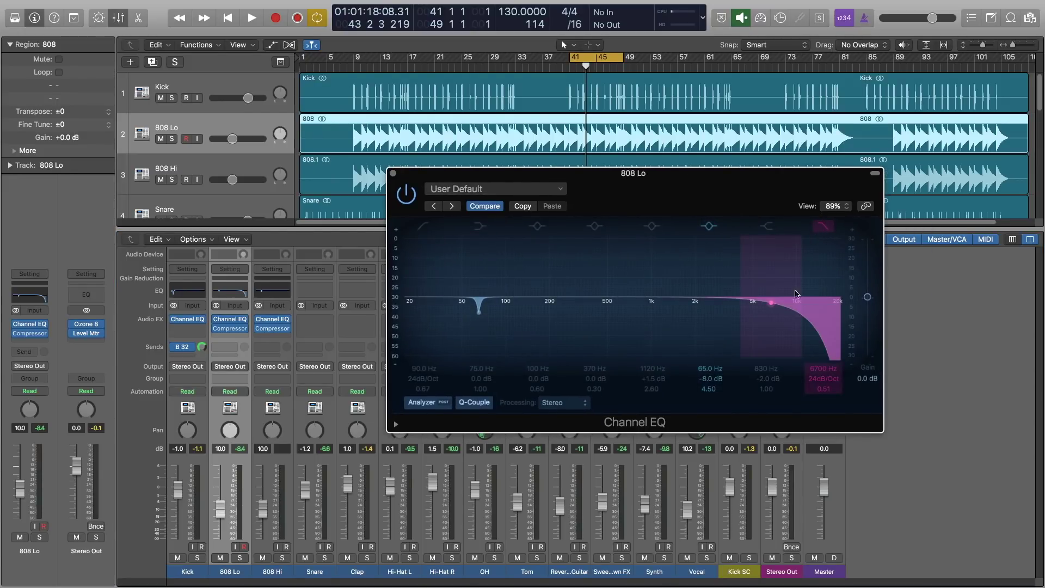
drag(783, 342, 530, 343)
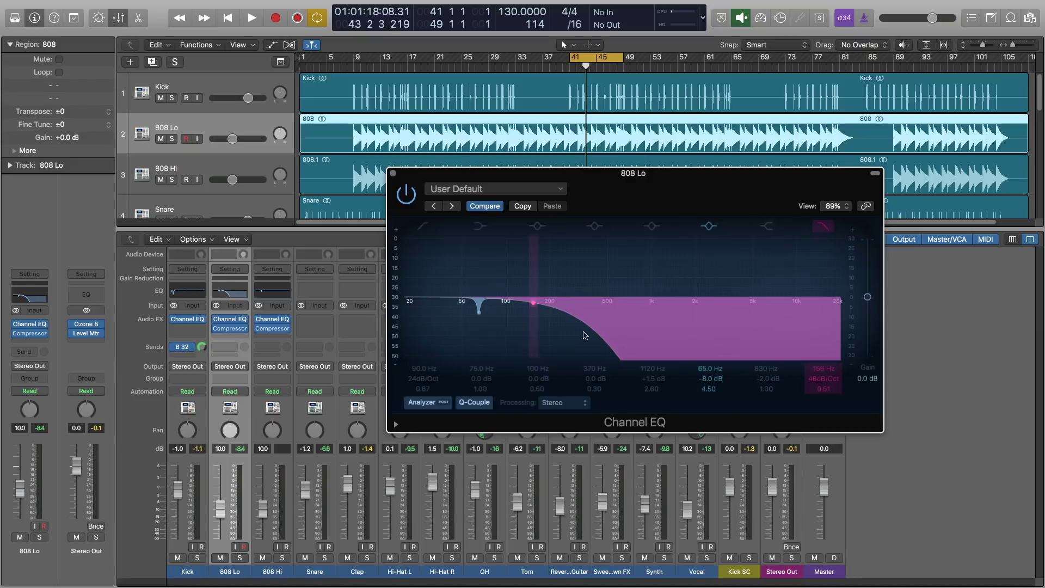
drag(534, 308, 558, 329)
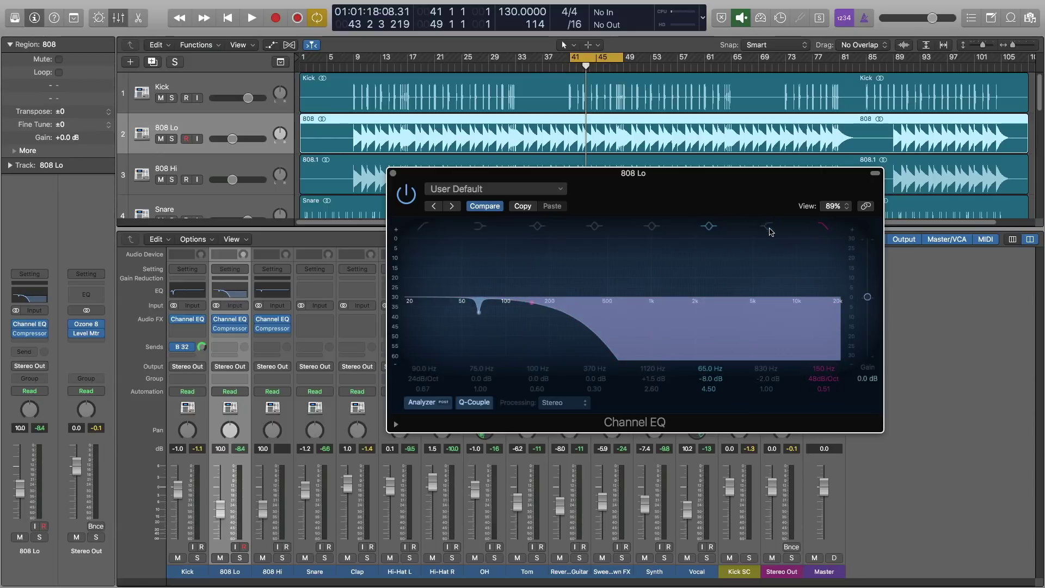
drag(637, 301, 567, 420)
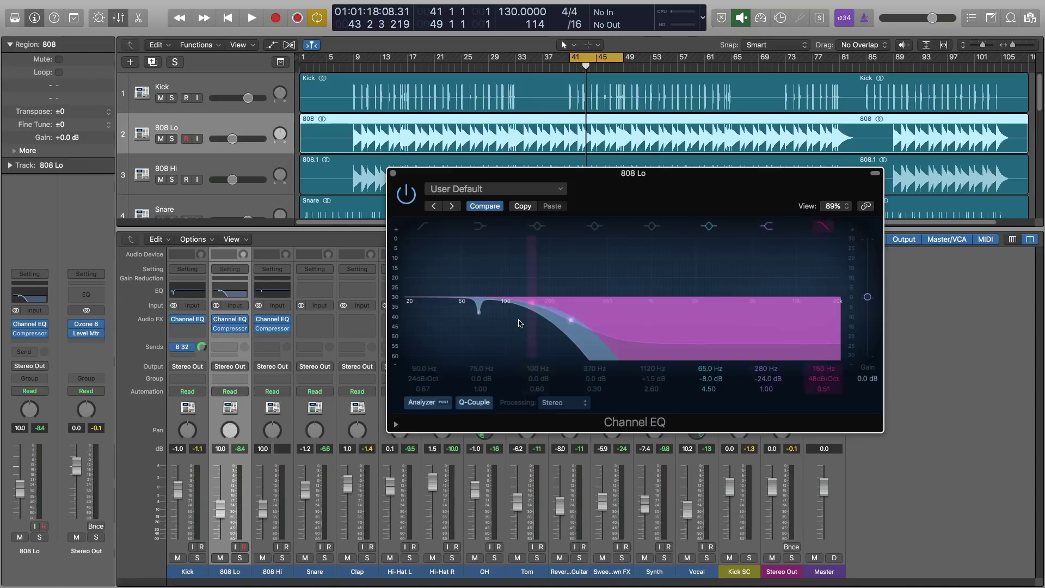
click(392, 173)
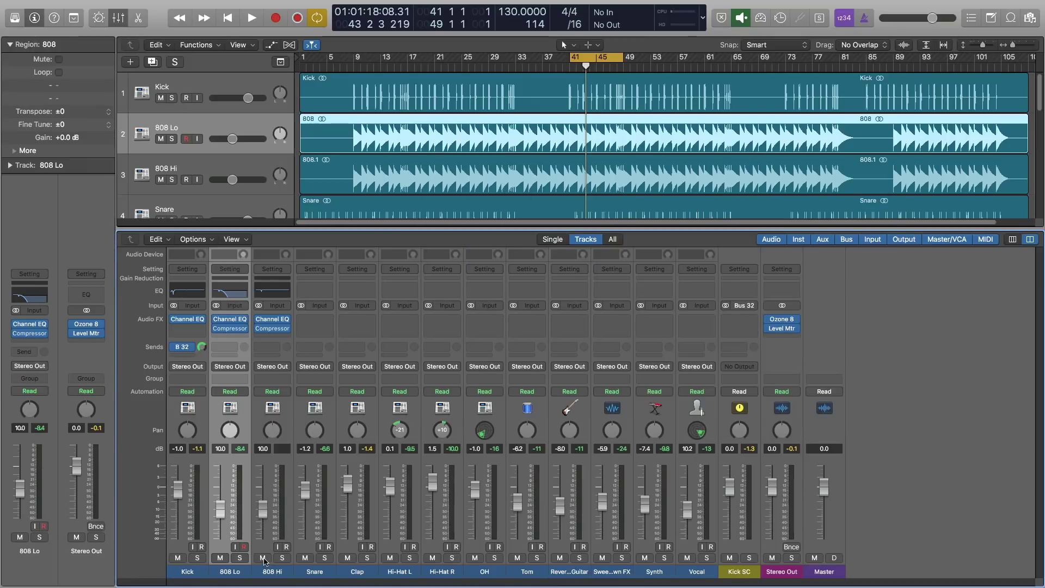
Mute the 808 Hi track, play the loop and lower the 808 Lo low-pass filter to 138 Hz
click(263, 559)
key(space)
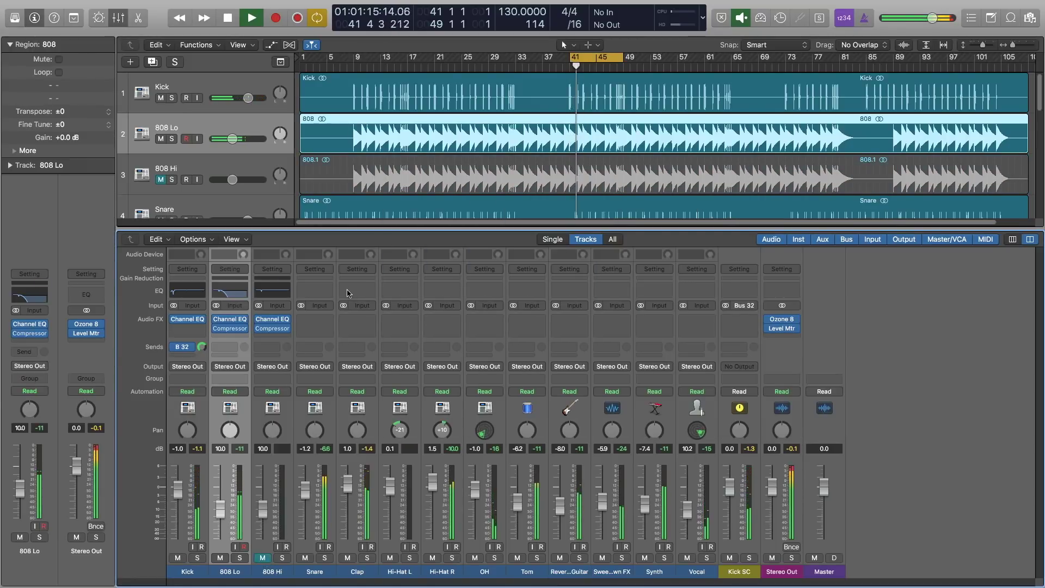
key(v)
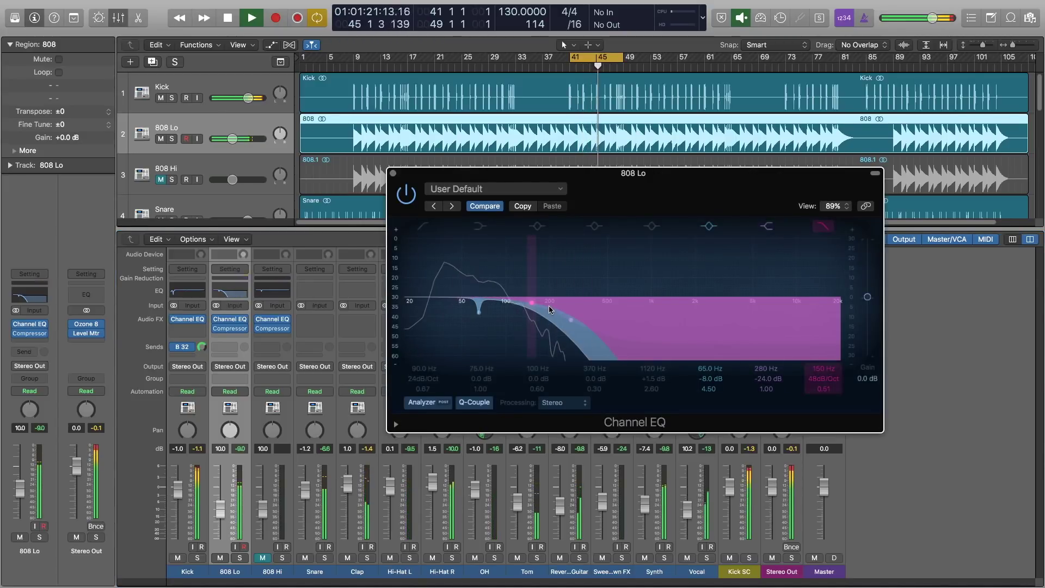
drag(549, 308, 539, 313)
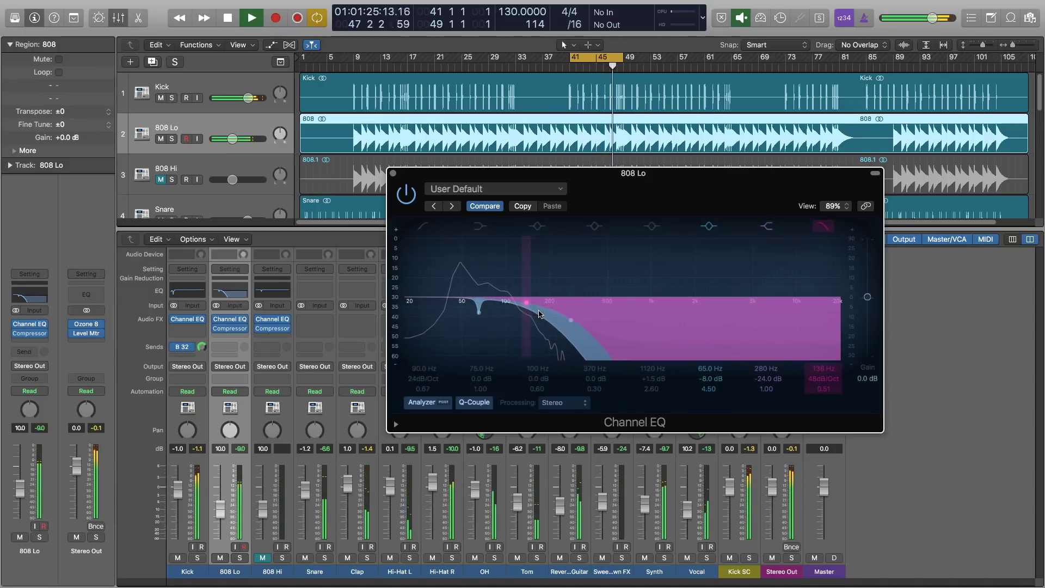
Bypass and re-enable the 808 Lo Channel EQ during playback to compare the sound, and close the plug-in
click(406, 193)
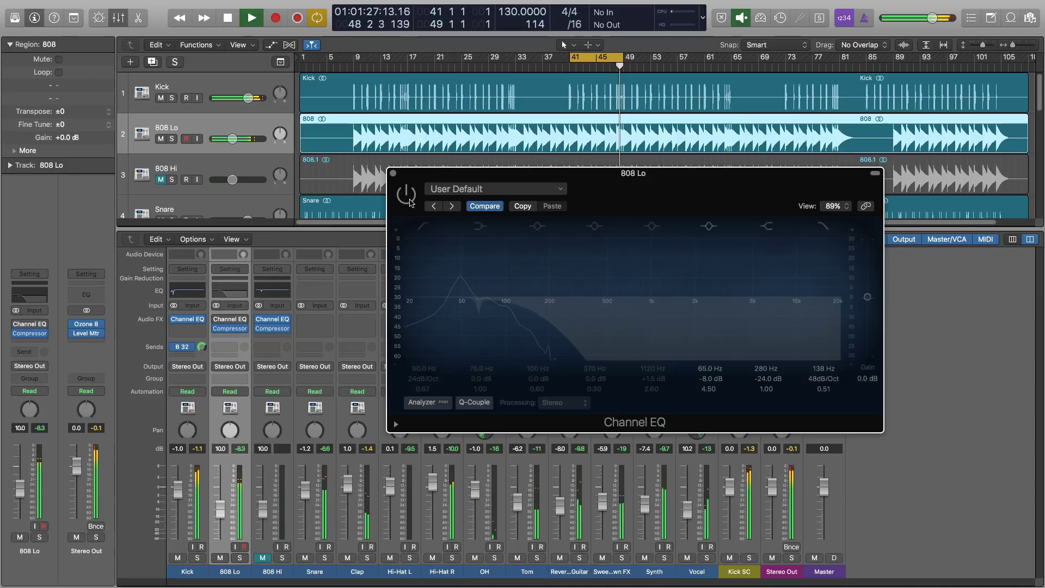
click(408, 200)
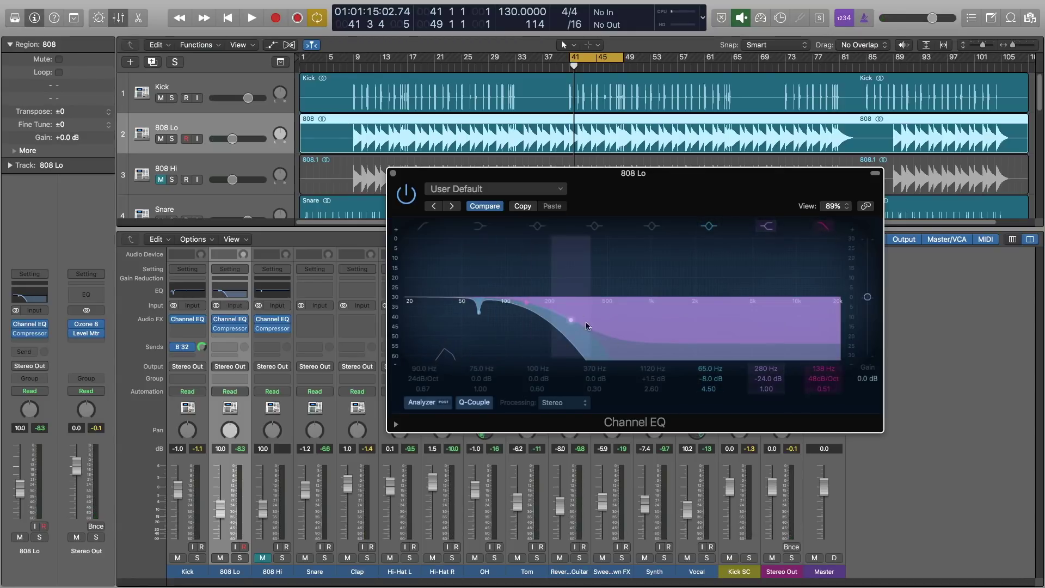
click(393, 174)
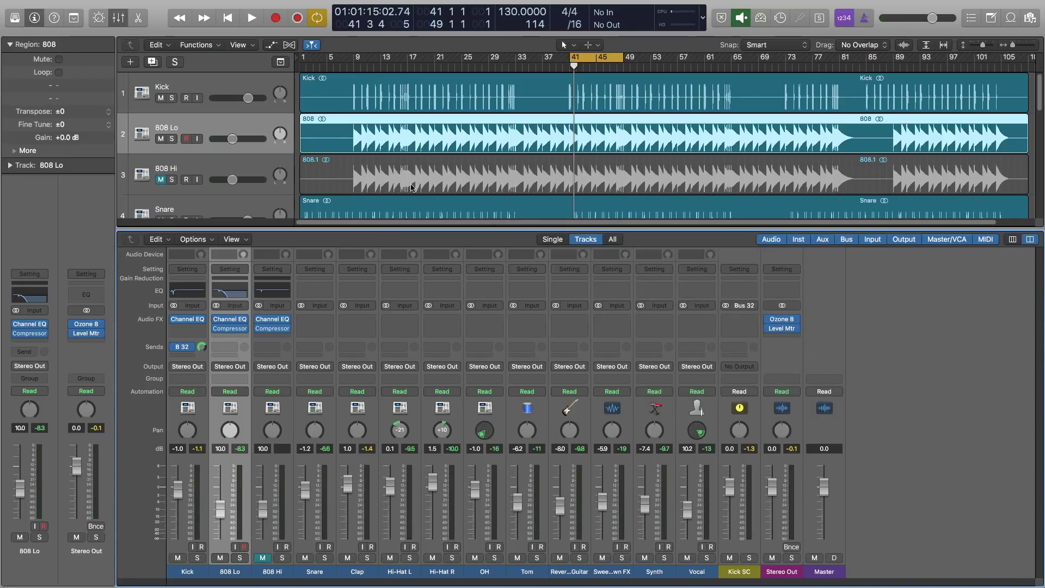
Copy the Channel EQ settings from the 808 Lo track and paste them into the 808 Hi track's Channel EQ
click(223, 291)
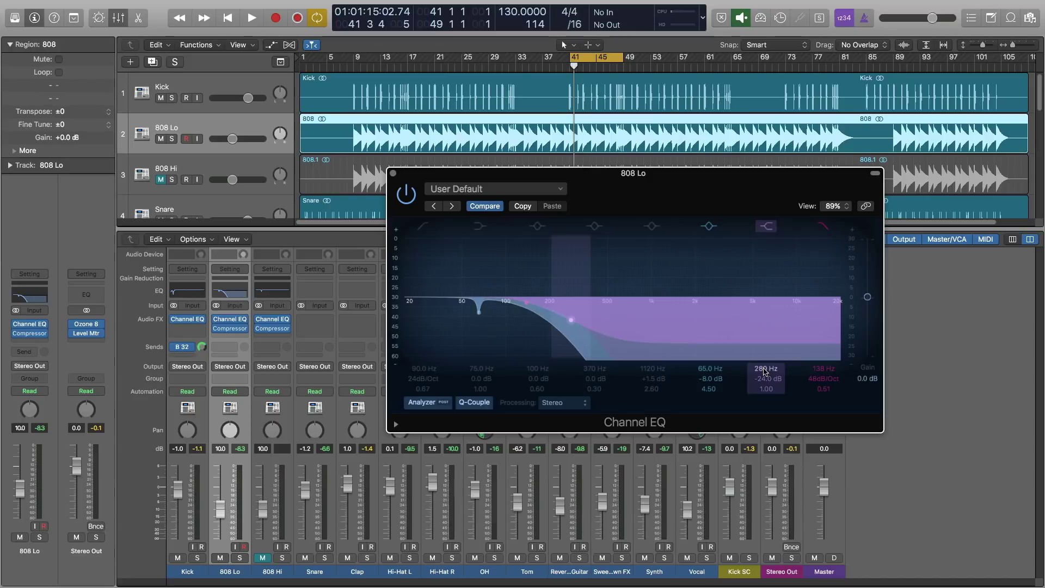
click(521, 207)
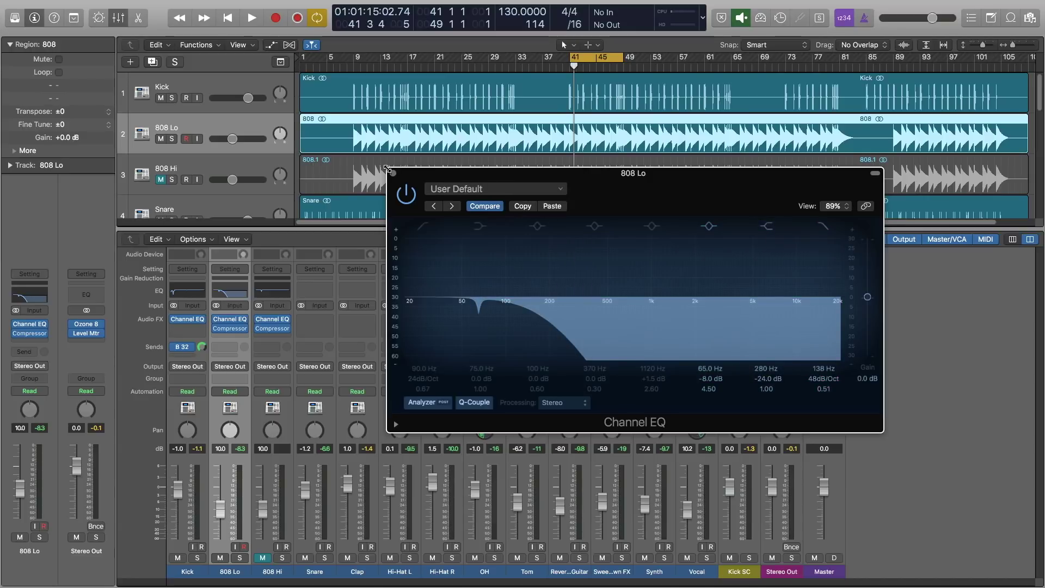
click(392, 174)
click(270, 297)
drag(238, 52, 521, 177)
click(474, 195)
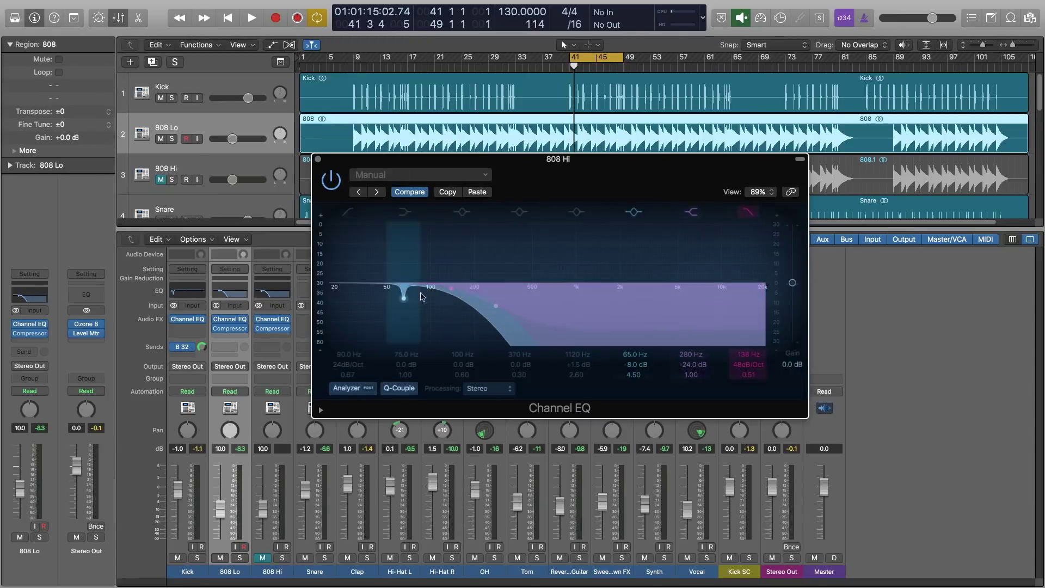
Enable the high-pass filter in the 808 Hi Channel EQ and set its frequency to 138 Hz
click(341, 213)
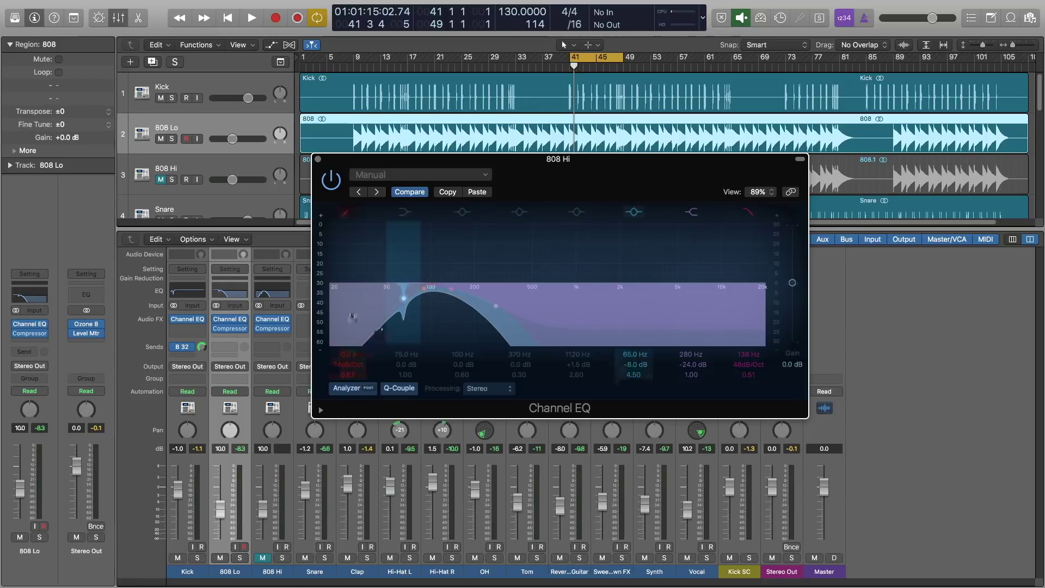
double_click(342, 354)
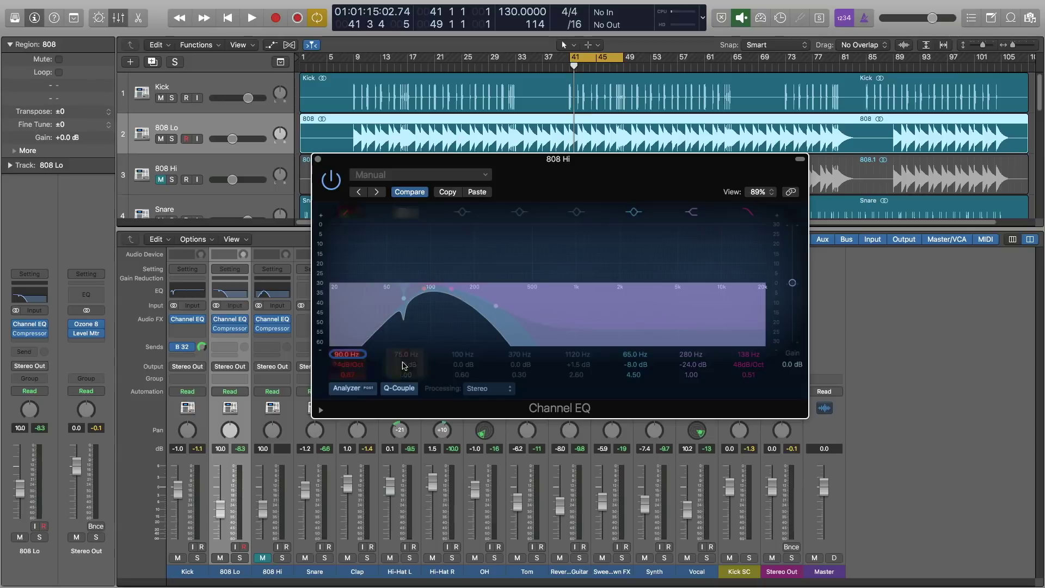
text(138)
key(Return)
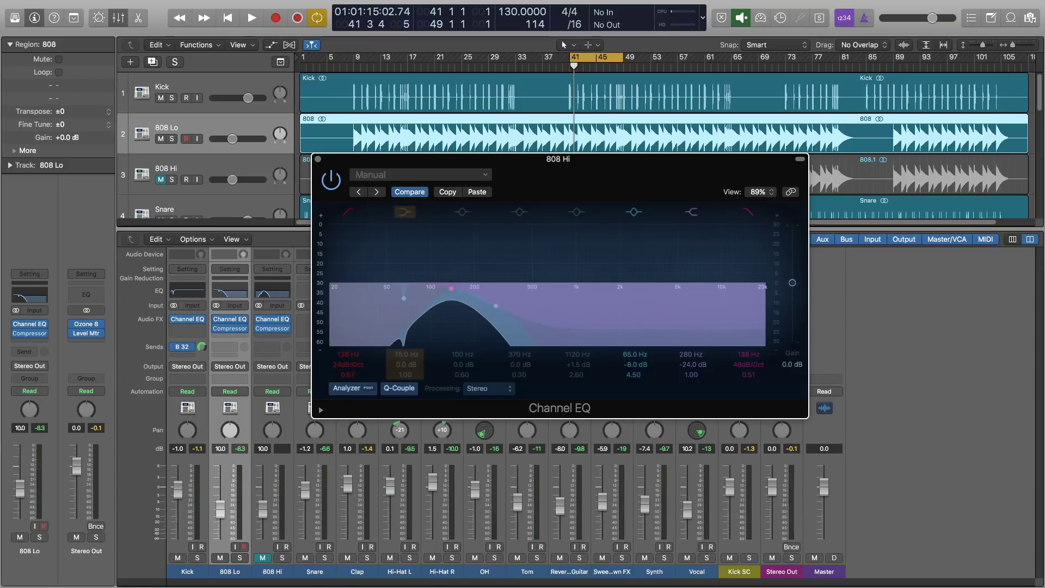
Disable the low-pass and high-shelf bands in the 808 Hi EQ and set the high-pass slope to 48 dB/Oct
click(749, 211)
click(693, 212)
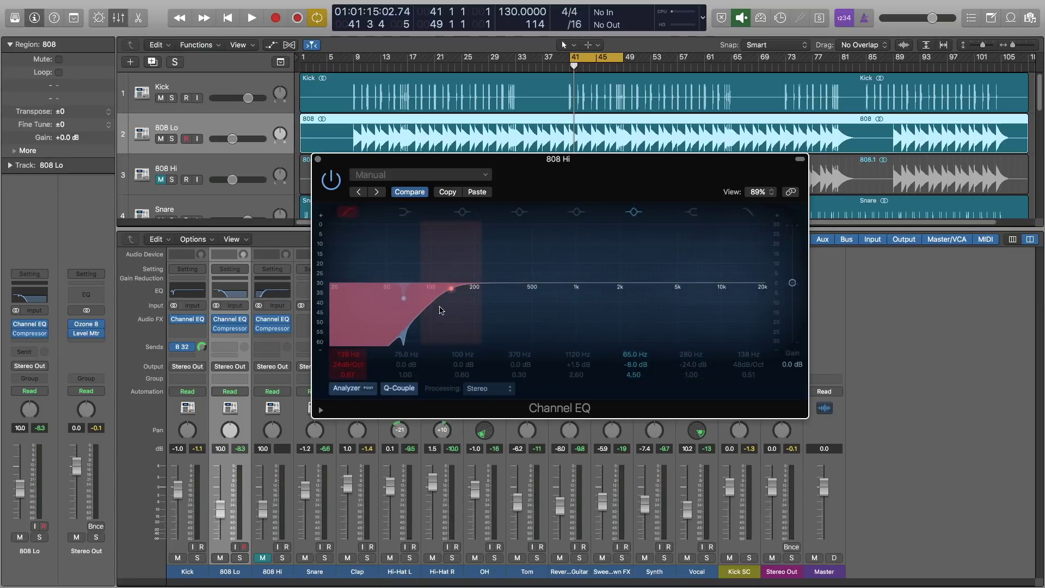
drag(338, 367, 339, 365)
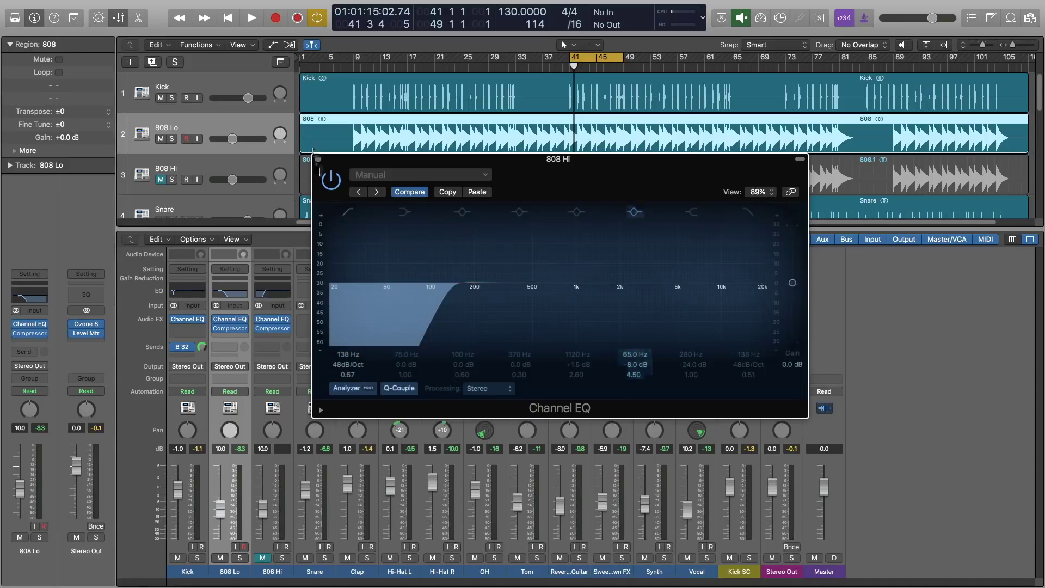
click(317, 159)
Solo the 808 Hi track, play the loop and raise its high-pass filter to 144 Hz
click(283, 559)
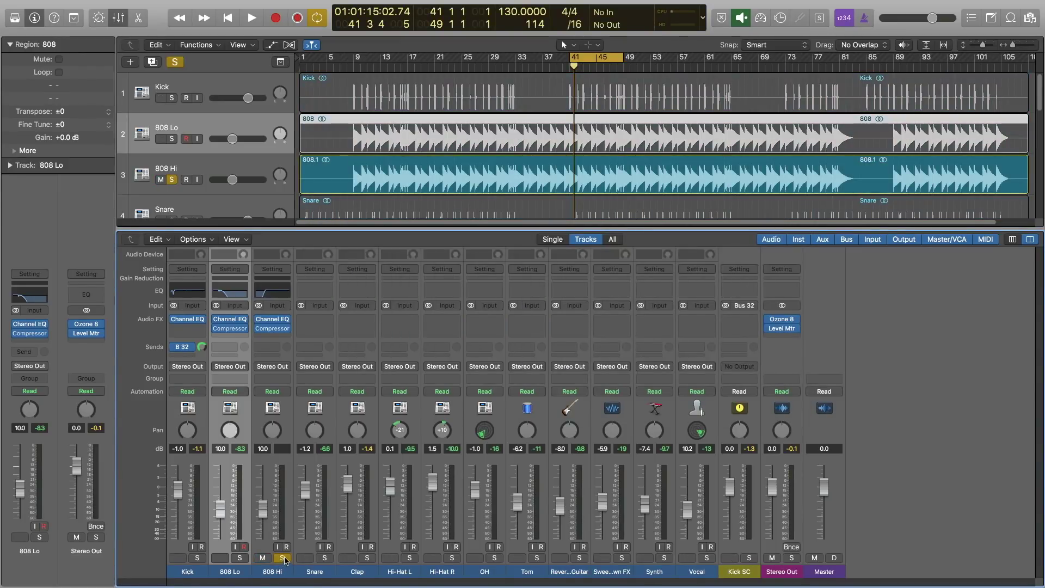
key(space)
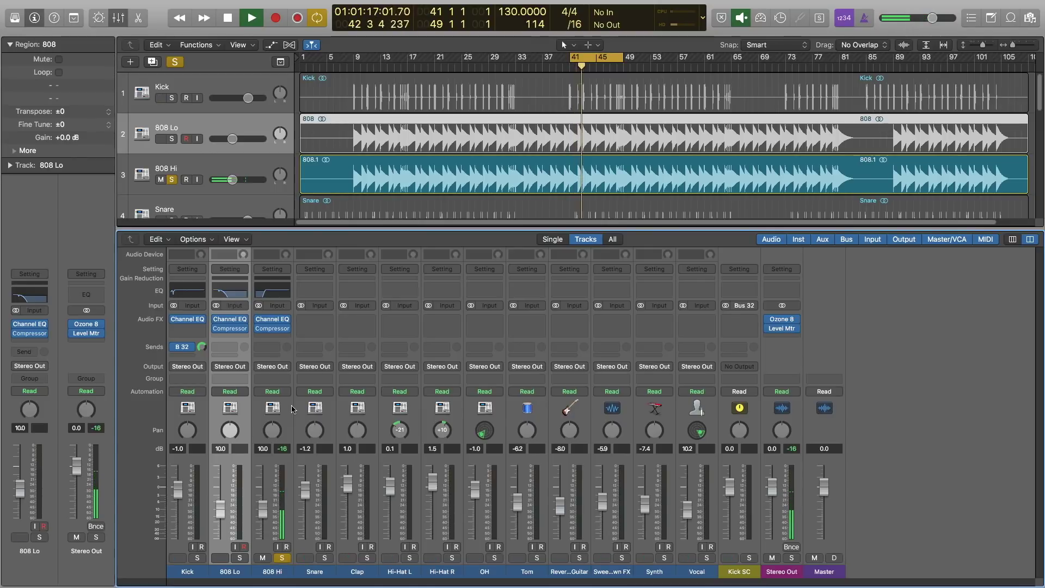
click(272, 320)
drag(439, 327, 447, 328)
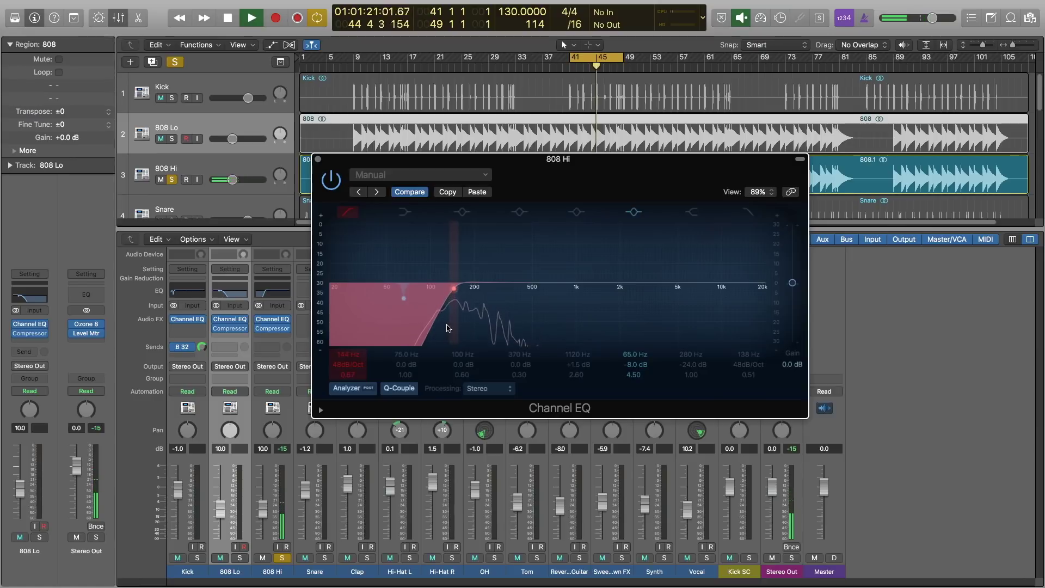
click(348, 212)
click(318, 159)
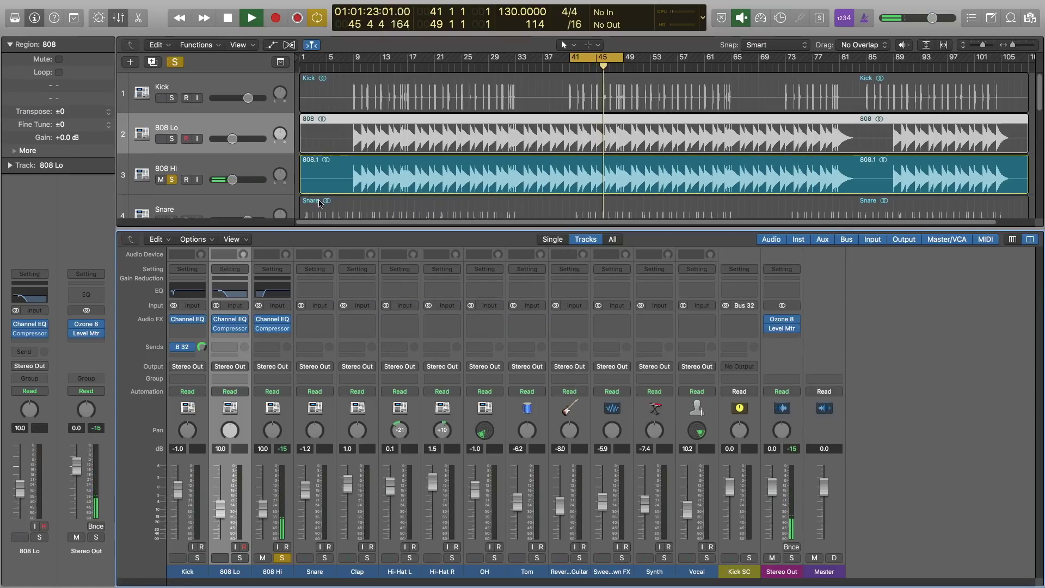
key(space)
Solo the 808 Lo track together with 808 Hi and play the loop to hear both layers
click(242, 559)
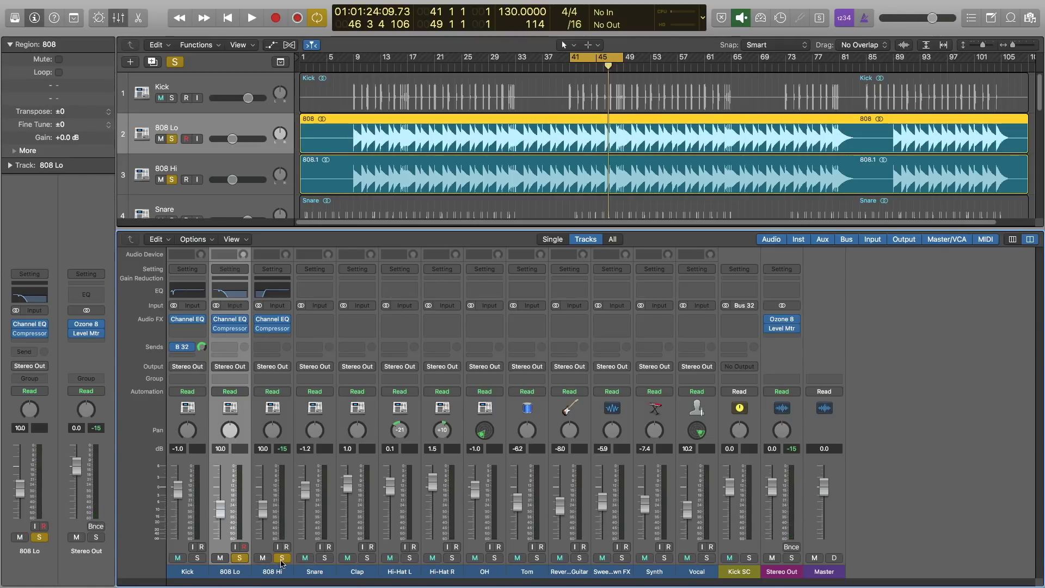
key(space)
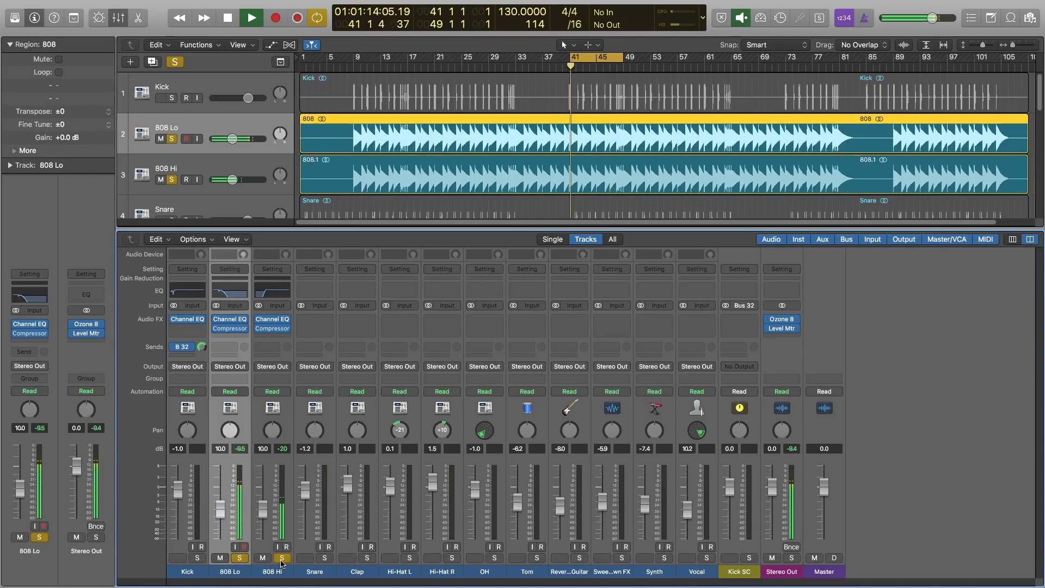
Unsolo the 808 Lo track, stop playback and review the high-pass filter in the 808 Hi Channel EQ
click(241, 559)
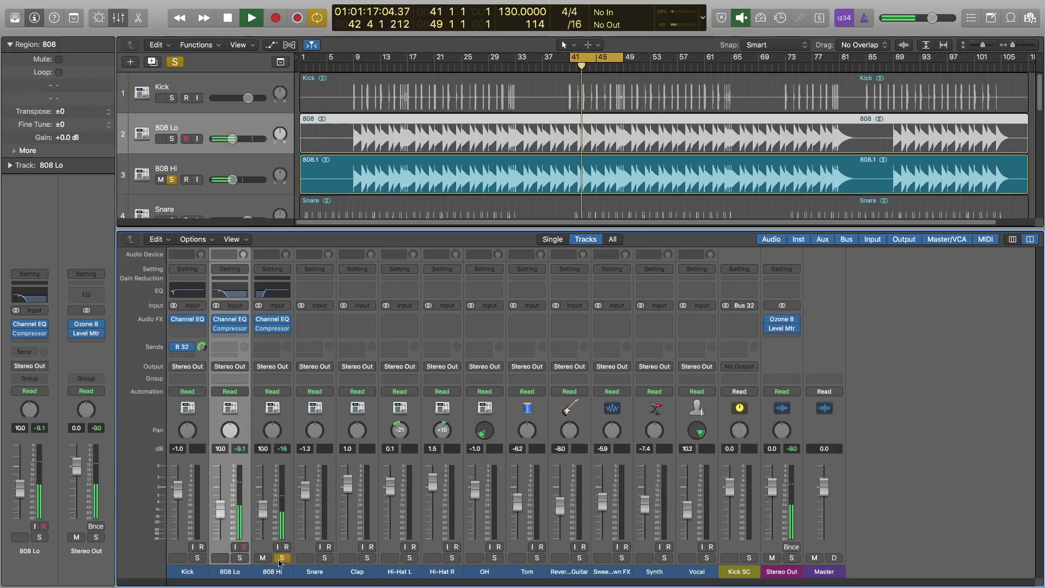
key(space)
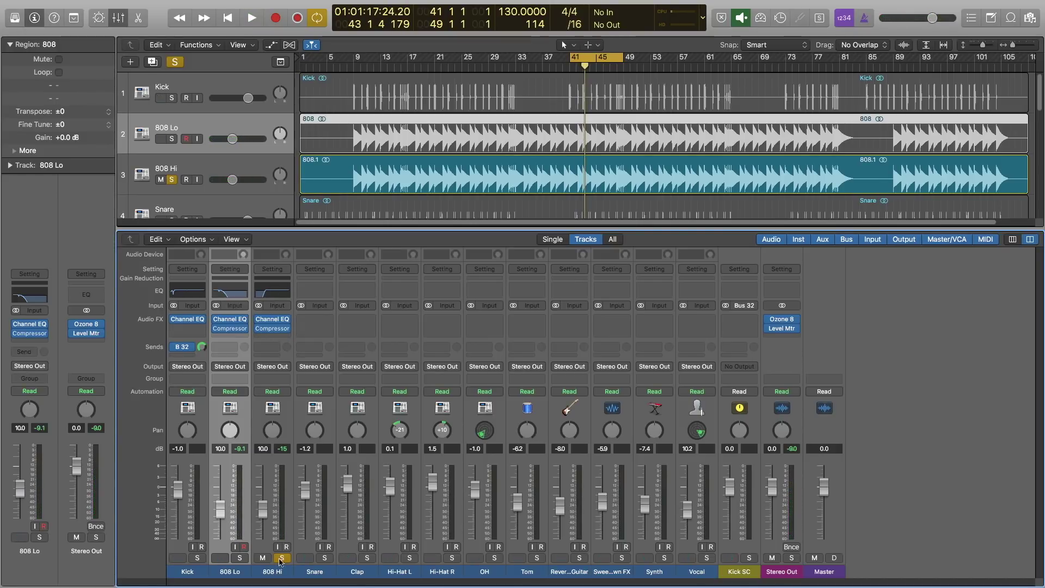
click(267, 298)
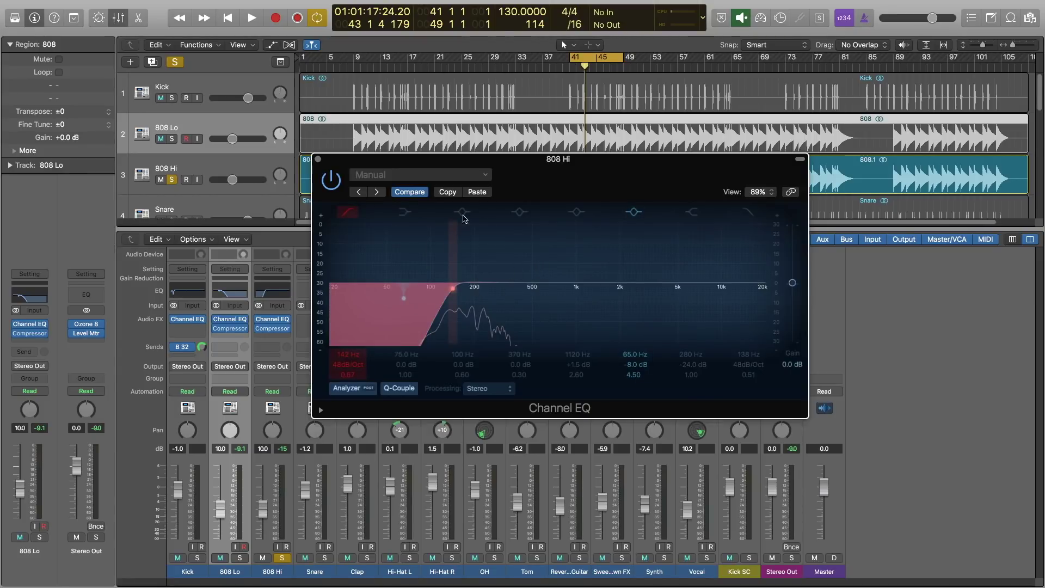
drag(519, 174, 527, 174)
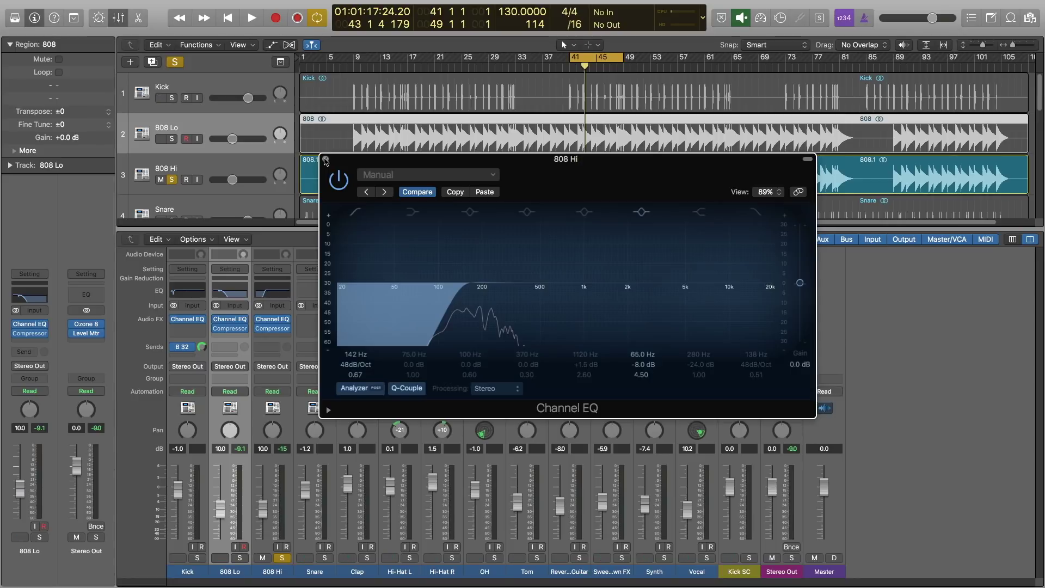
click(325, 160)
Insert Logic's stereo Distortion effect after the compressor on the 808 Hi track
click(272, 337)
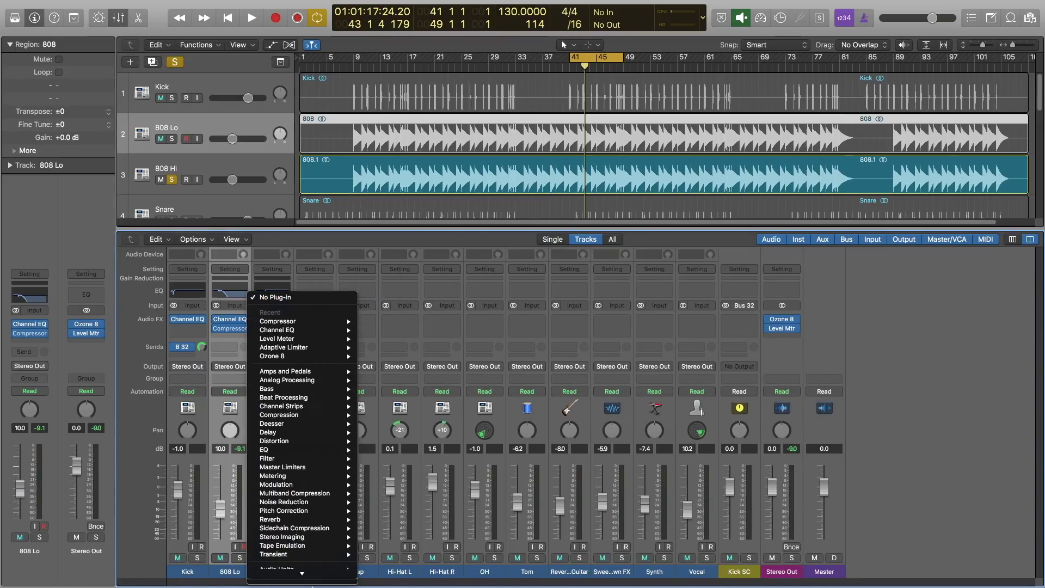
mouse_move(278, 569)
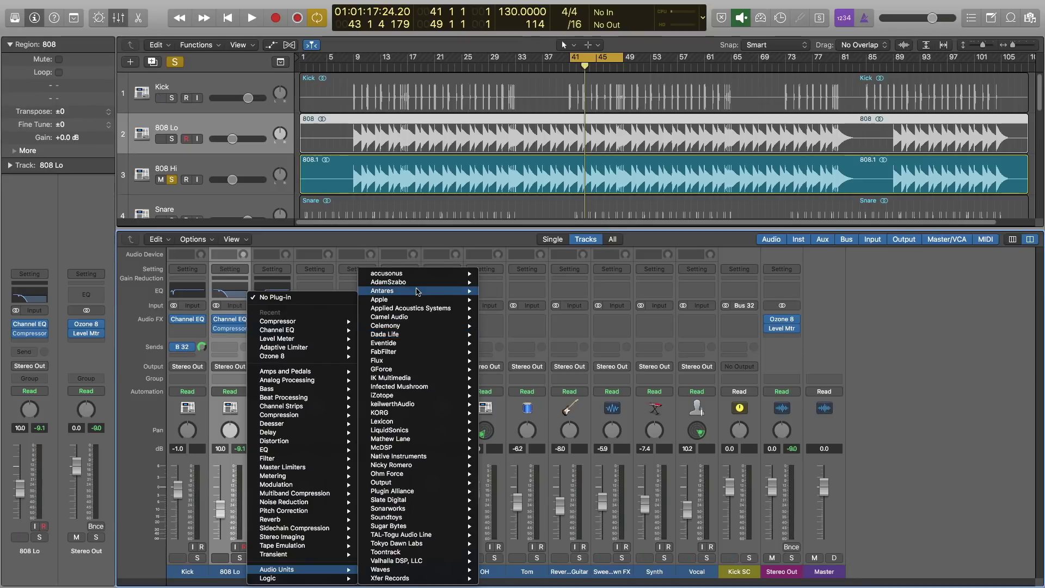
mouse_move(314, 578)
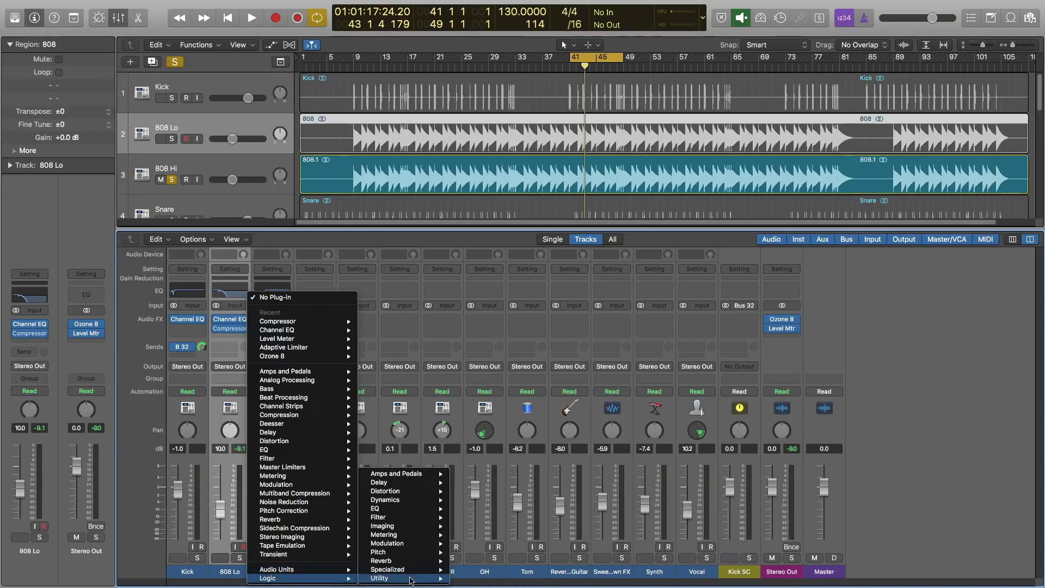
mouse_move(414, 492)
mouse_move(482, 494)
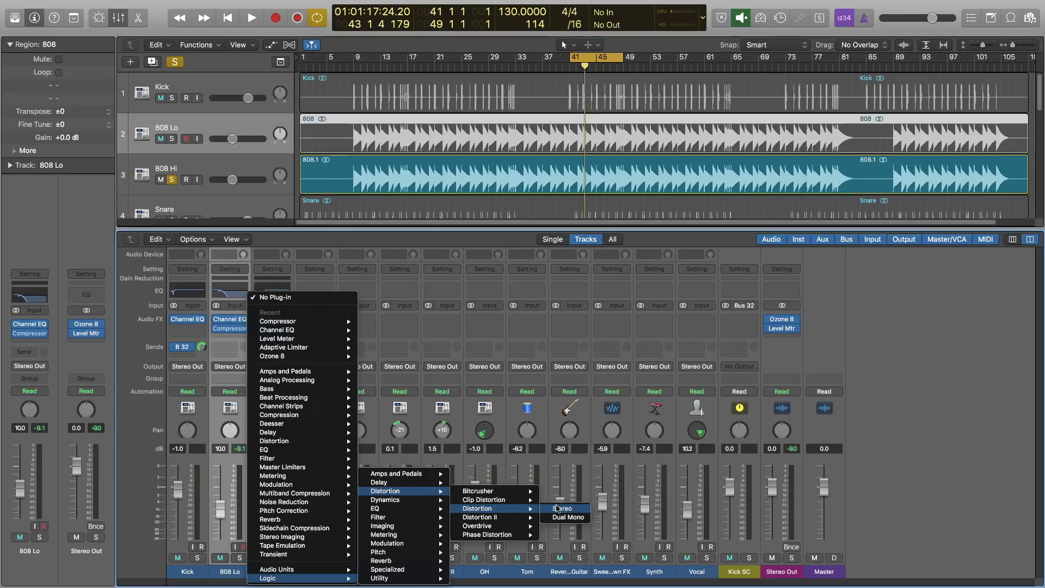
click(558, 508)
Enlarge the Distortion window and, while the loop plays, set drive to 26.5 dB, tone to 170 Hz and output to -7.5 dB
drag(168, 39, 537, 209)
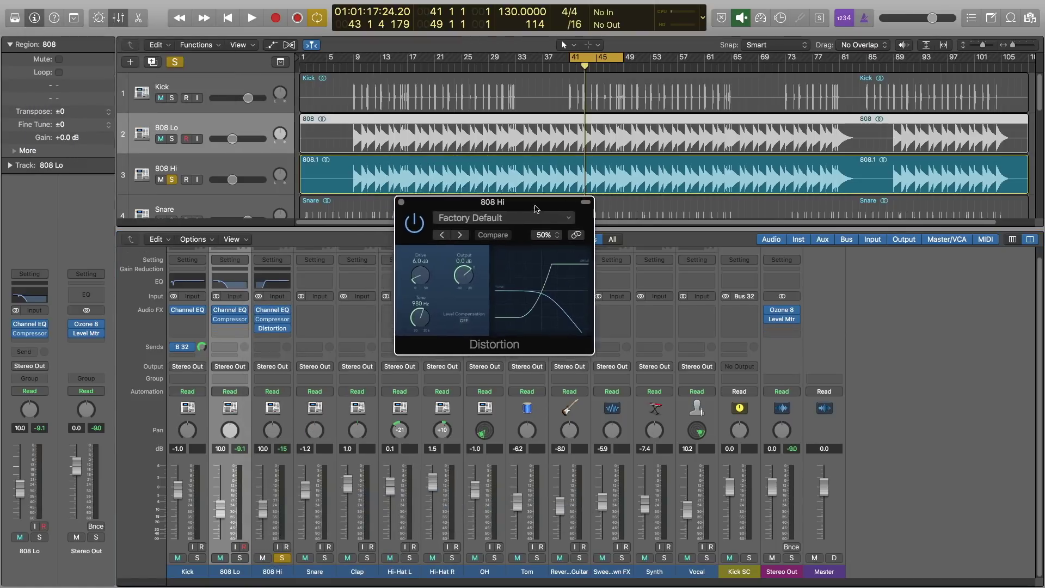
double_click(536, 204)
drag(529, 185, 519, 158)
drag(500, 250, 500, 272)
key(space)
mouse_move(417, 255)
mouse_down()
mouse_move(420, 234)
mouse_move(419, 251)
mouse_up()
drag(418, 318, 419, 338)
drag(418, 249, 421, 217)
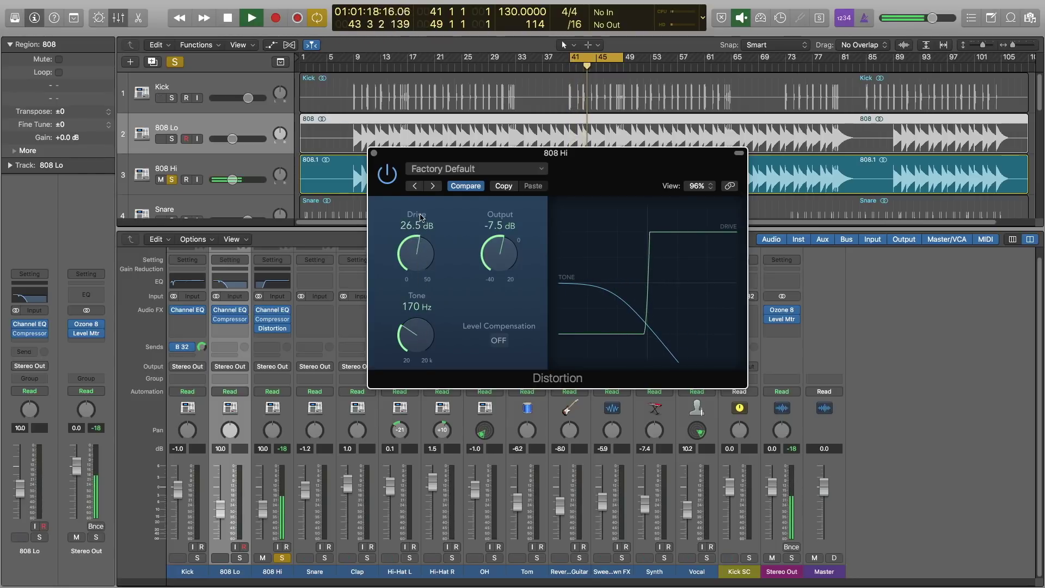
Refine the 808 Hi distortion to 33.5 dB drive, 200 Hz tone and -12.5 dB output, and stop playback
drag(499, 252, 499, 273)
drag(419, 286, 421, 269)
mouse_move(419, 343)
mouse_down()
mouse_move(419, 333)
mouse_move(421, 345)
mouse_up()
drag(490, 264, 490, 257)
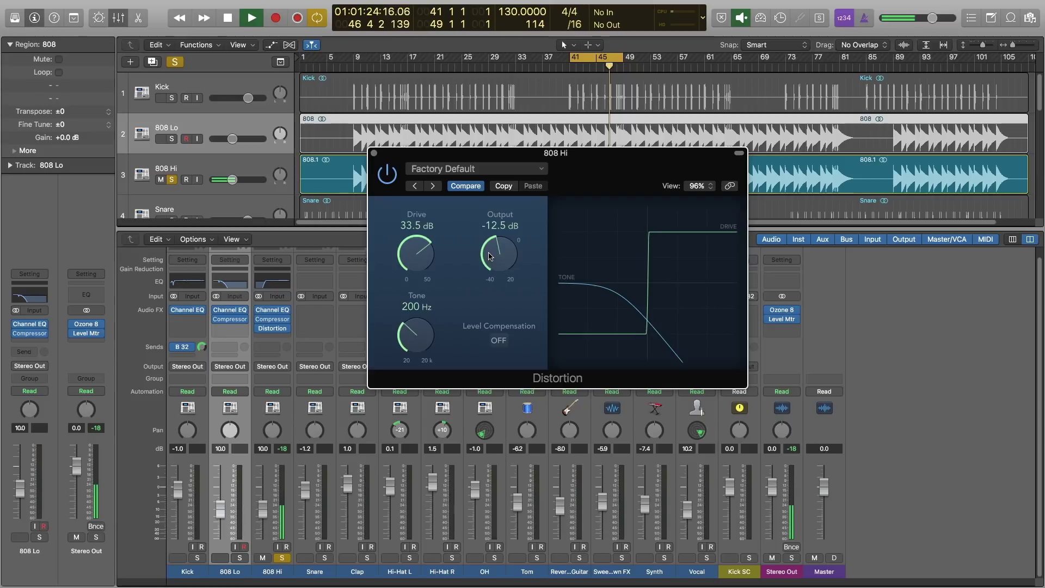
key(super+w)
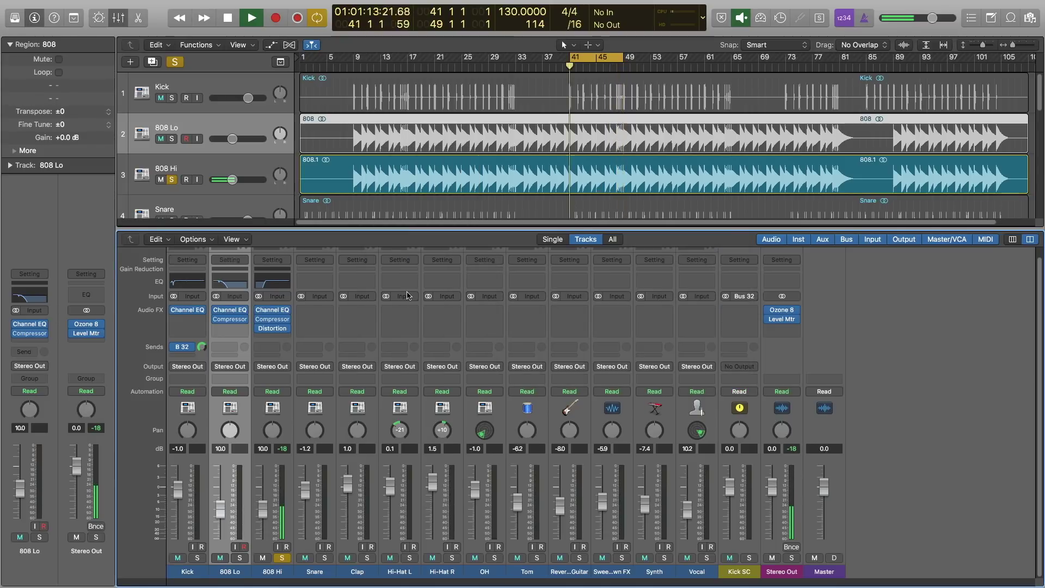
key(space)
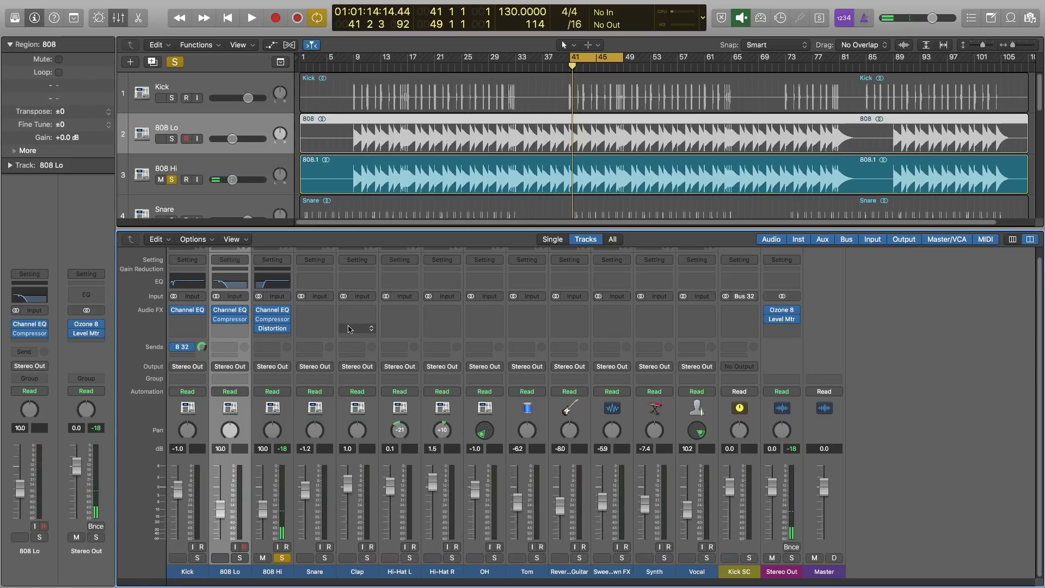
Insert Mathew Lane's stereo StereoDelta plug-in after Distortion on the 808 Hi track
click(283, 338)
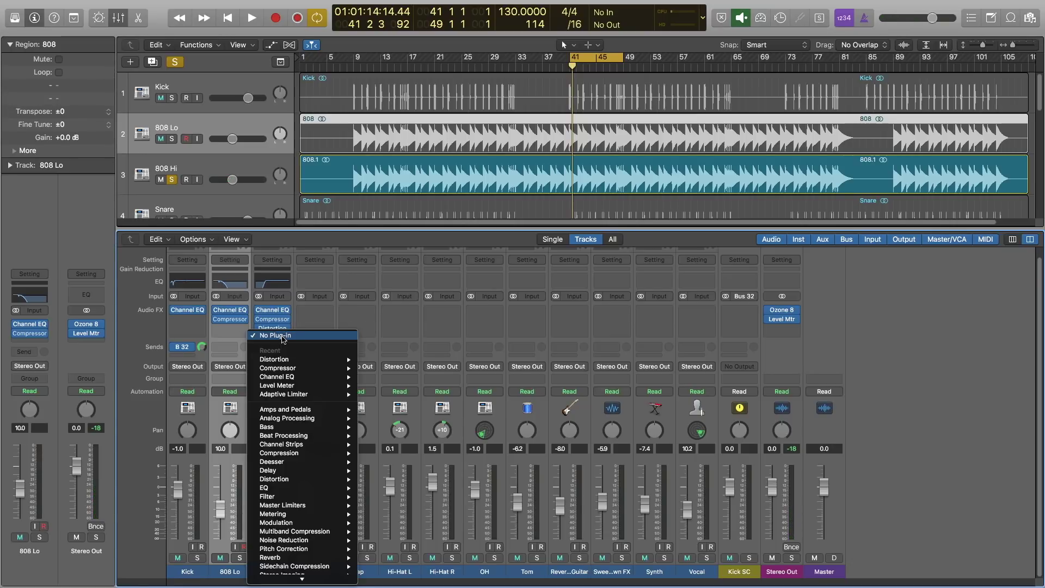
scroll(283, 337, down, 3)
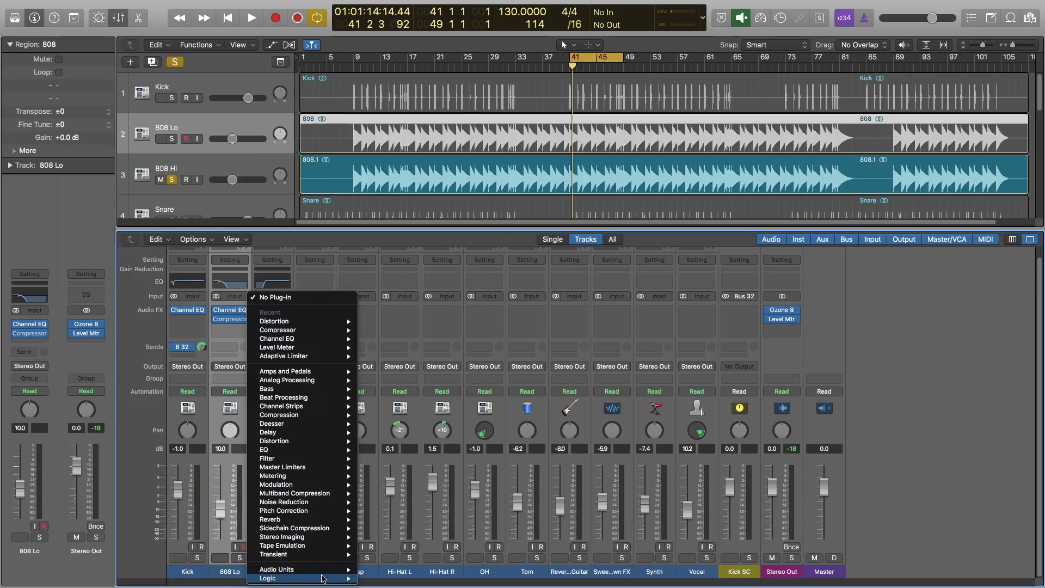
mouse_move(386, 510)
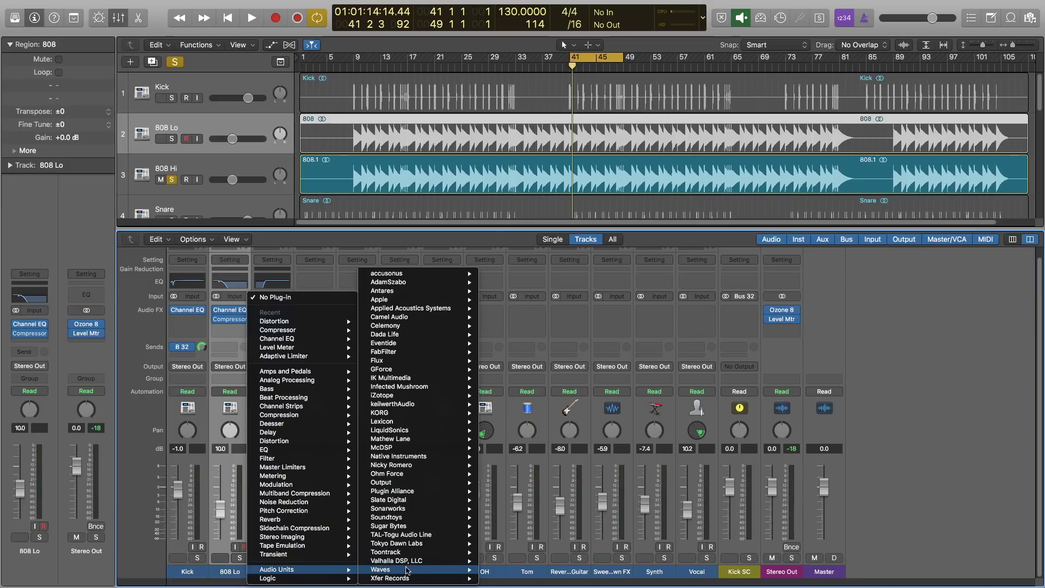
mouse_move(427, 393)
mouse_move(417, 441)
mouse_move(523, 447)
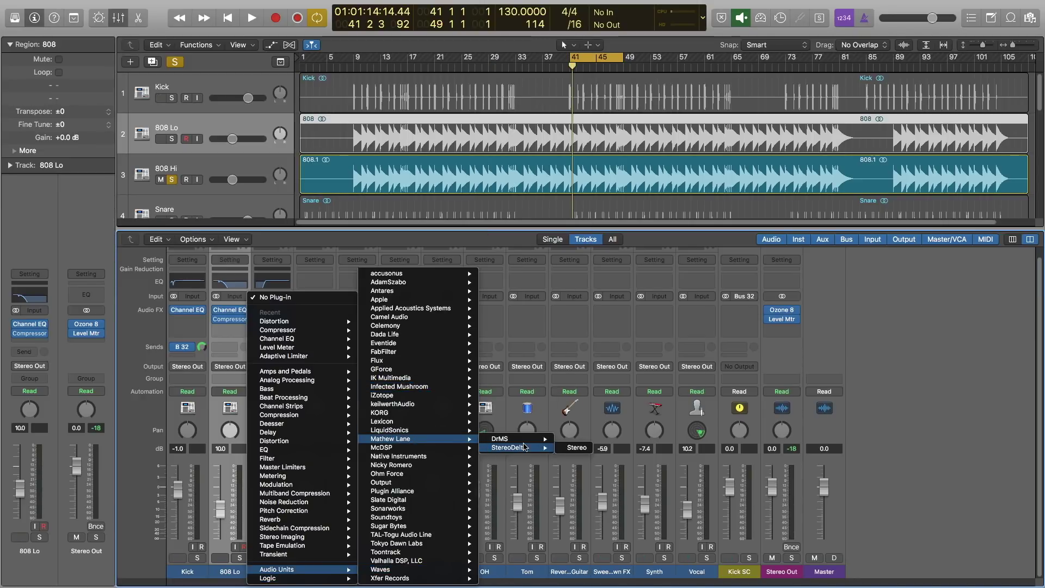
key(Escape)
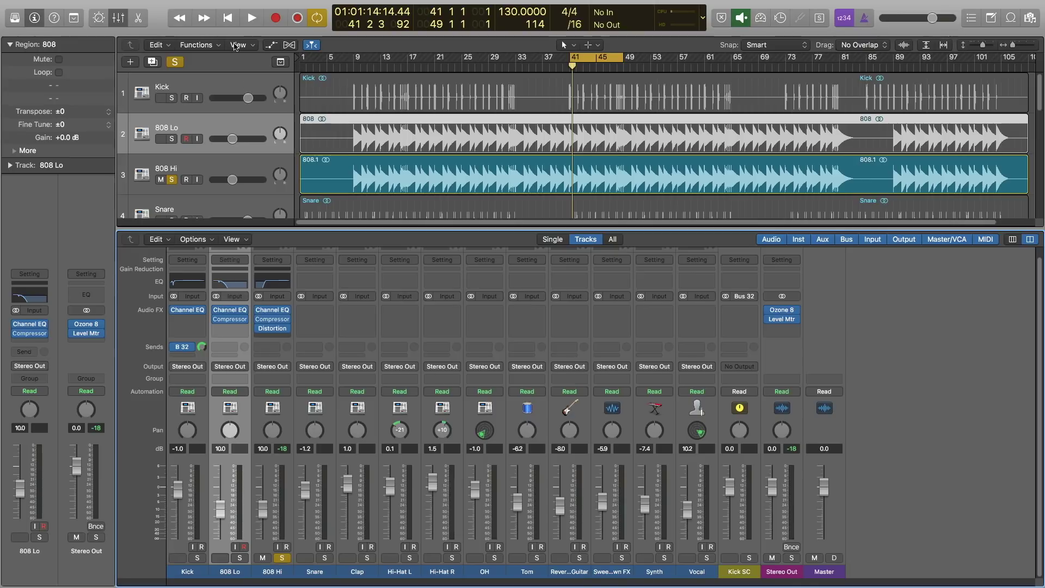
drag(98, 144, 571, 197)
Play the soloed 808 Hi loop to compare its sound with StereoDelta active and bypassed
key(space)
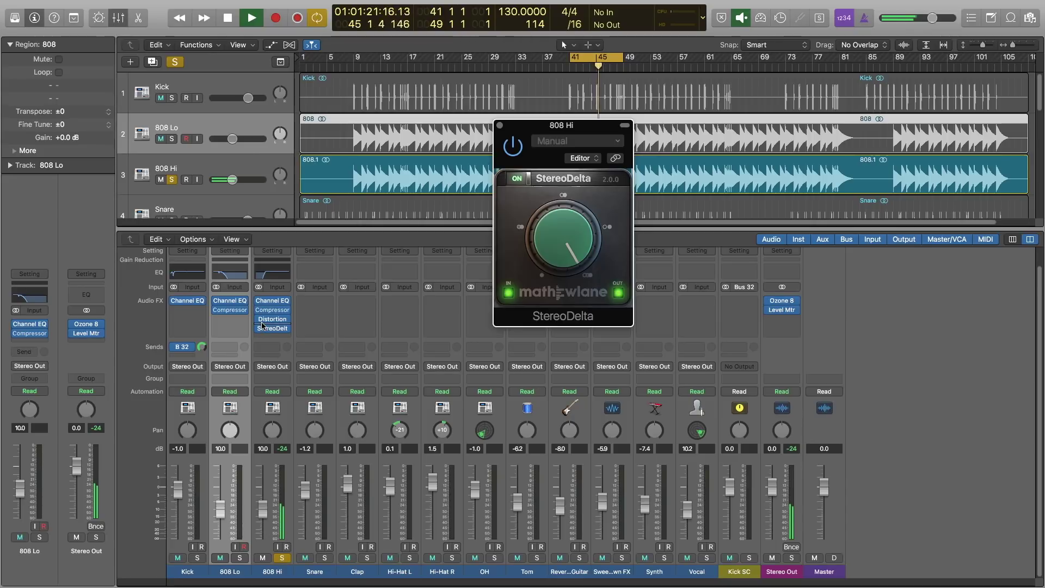
key(space)
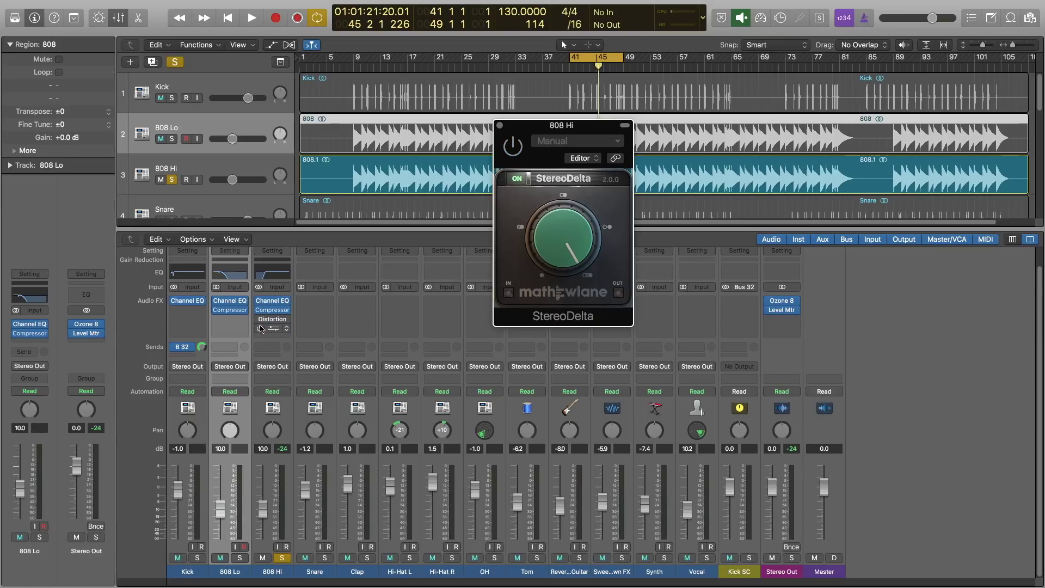
key(space)
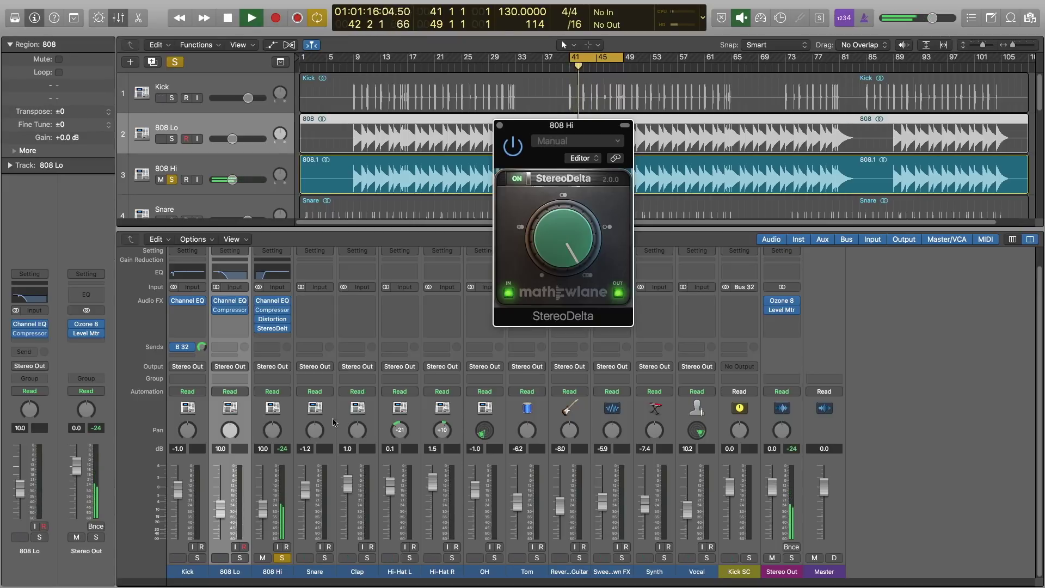
key(space)
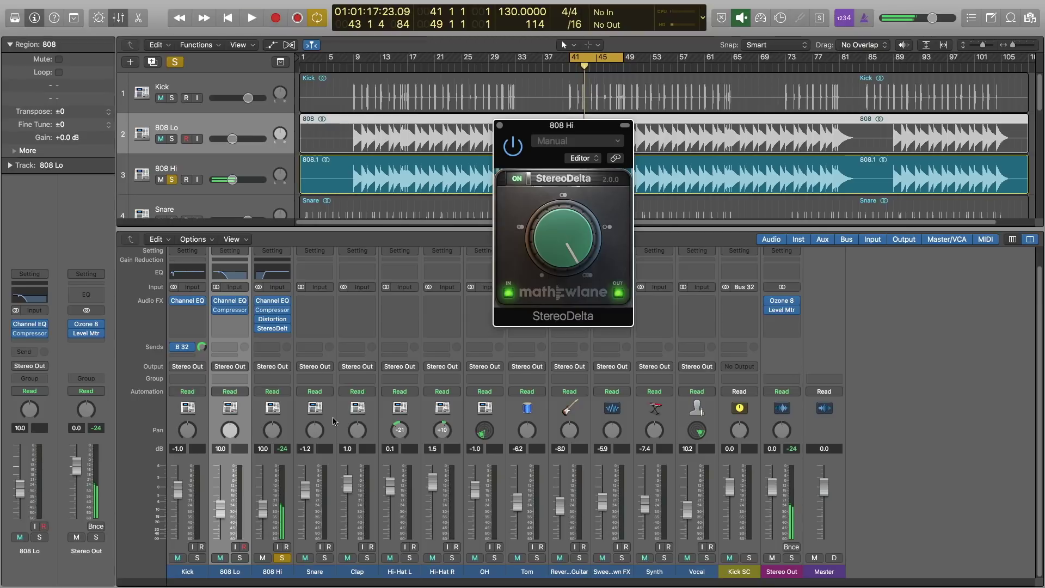
Unsolo 808 Hi and play the full mix, bringing its fader up from fully down to -1.0 dB
click(282, 559)
click(263, 558)
click(263, 559)
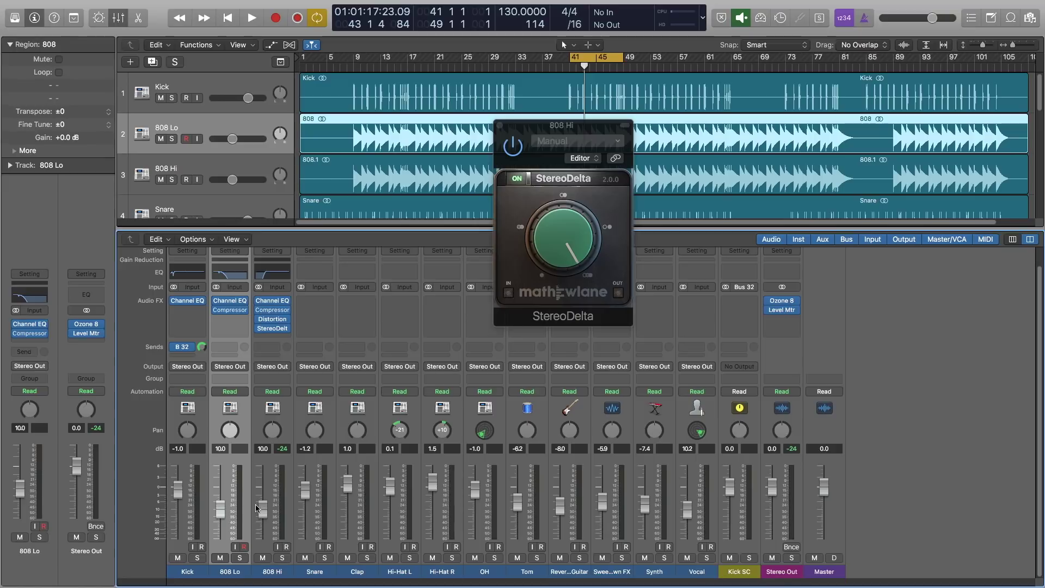
drag(262, 511, 263, 544)
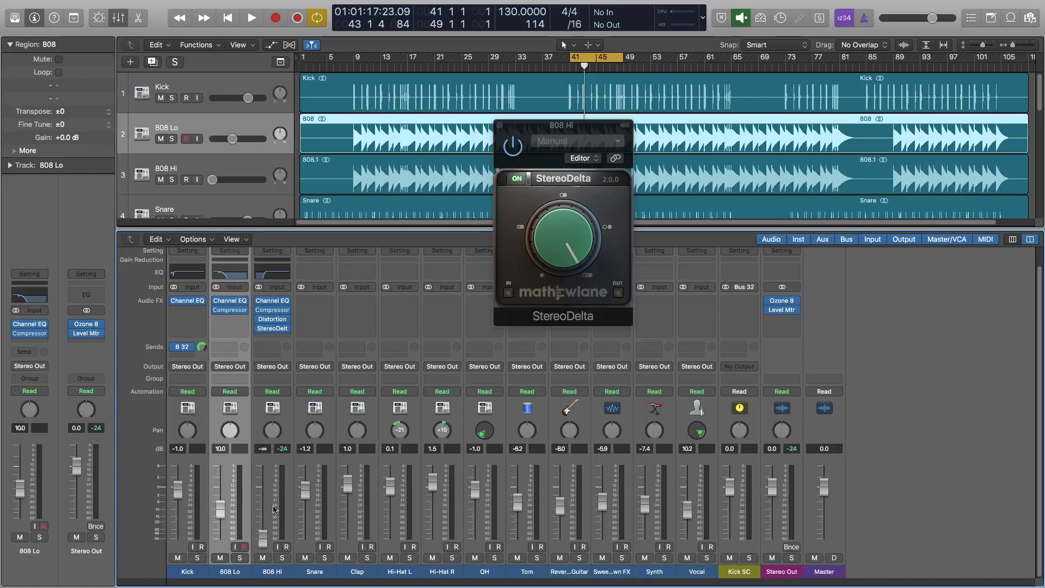
key(space)
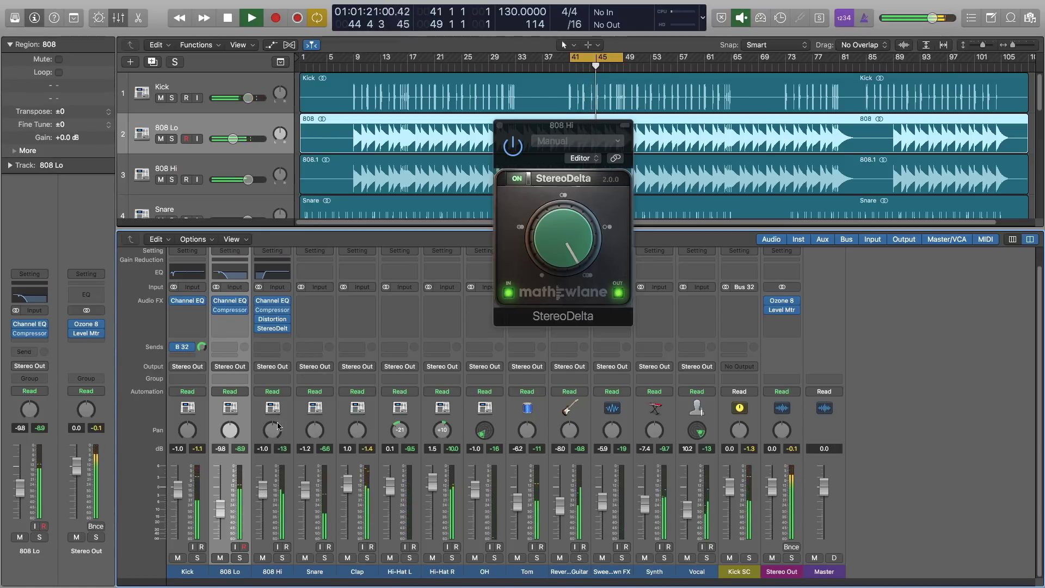
Lower the 808 Hi distortion's drive to 24.5 dB while the mix plays, and close the Distortion window
click(276, 320)
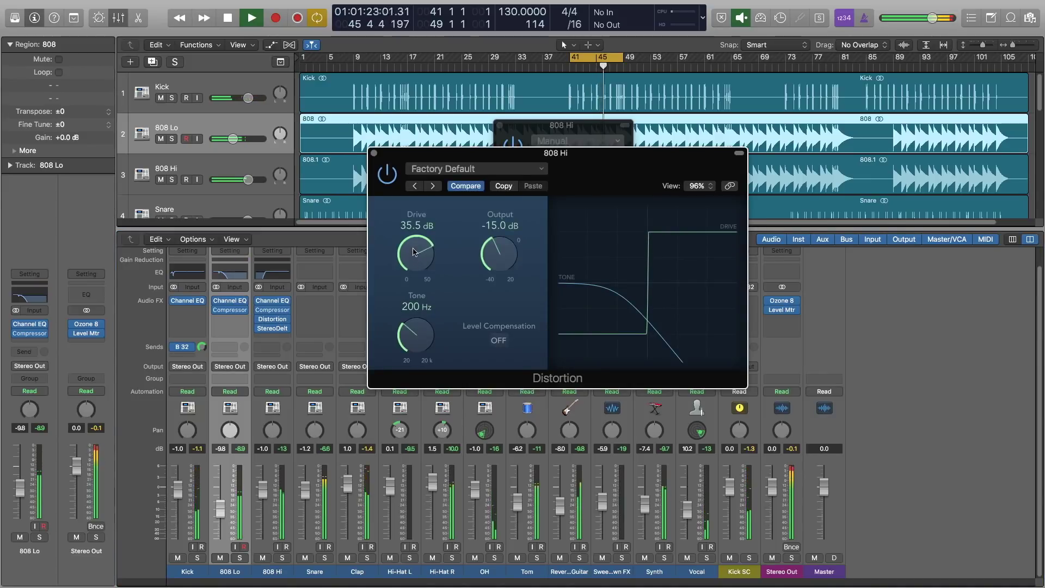
drag(414, 243, 415, 315)
key(space)
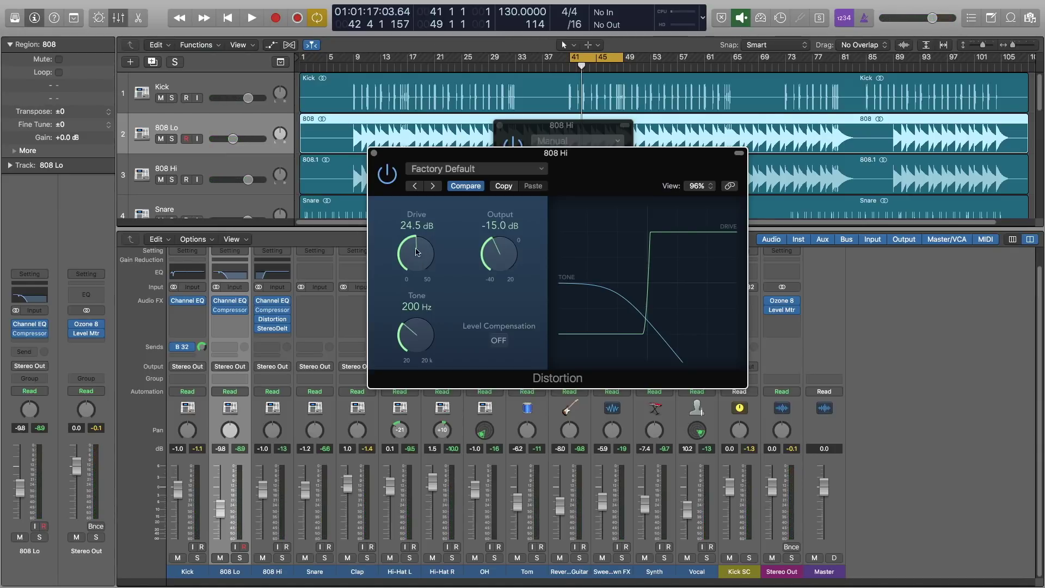
drag(420, 267, 422, 333)
click(375, 154)
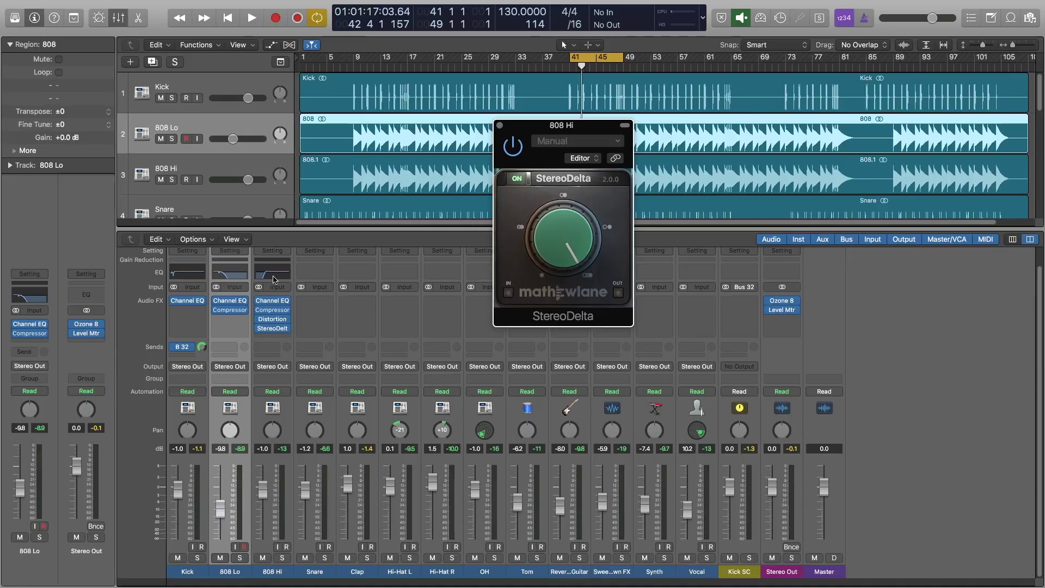
Switch the Ozone 8 plug-in on the Stereo Out channel to mono output and close its window
mouse_move(784, 303)
click(784, 304)
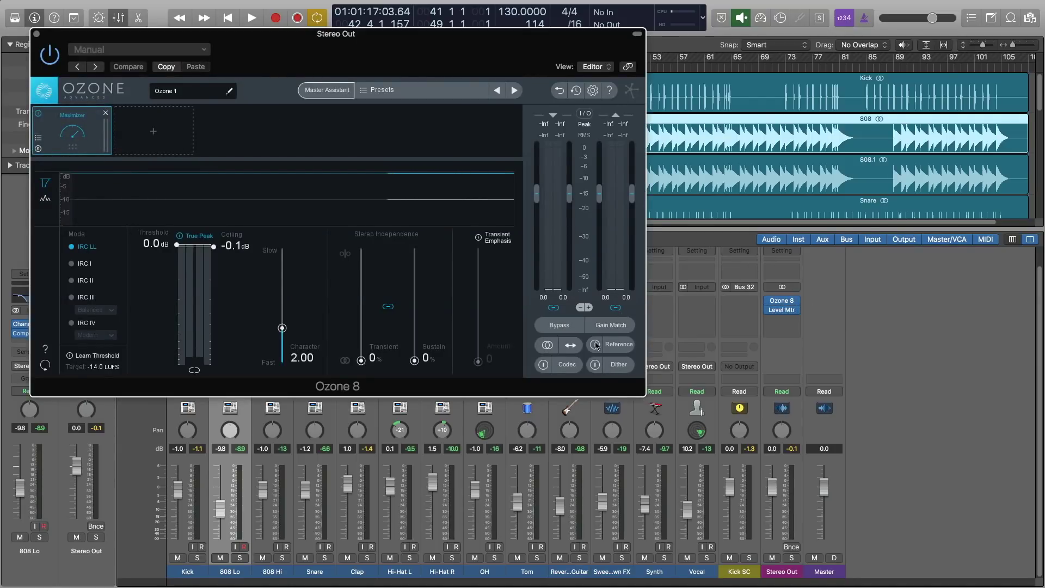
click(546, 345)
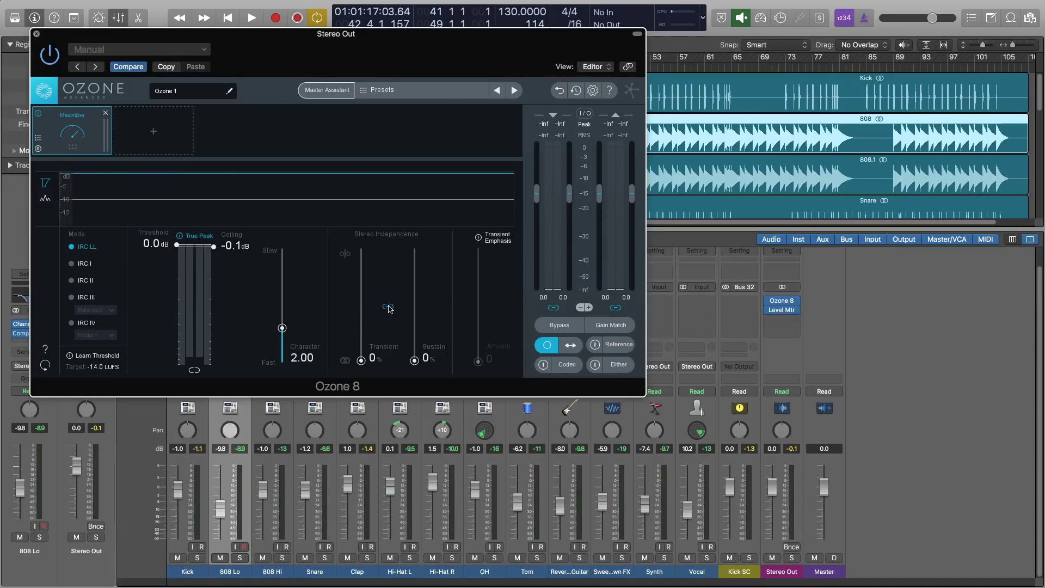
click(37, 34)
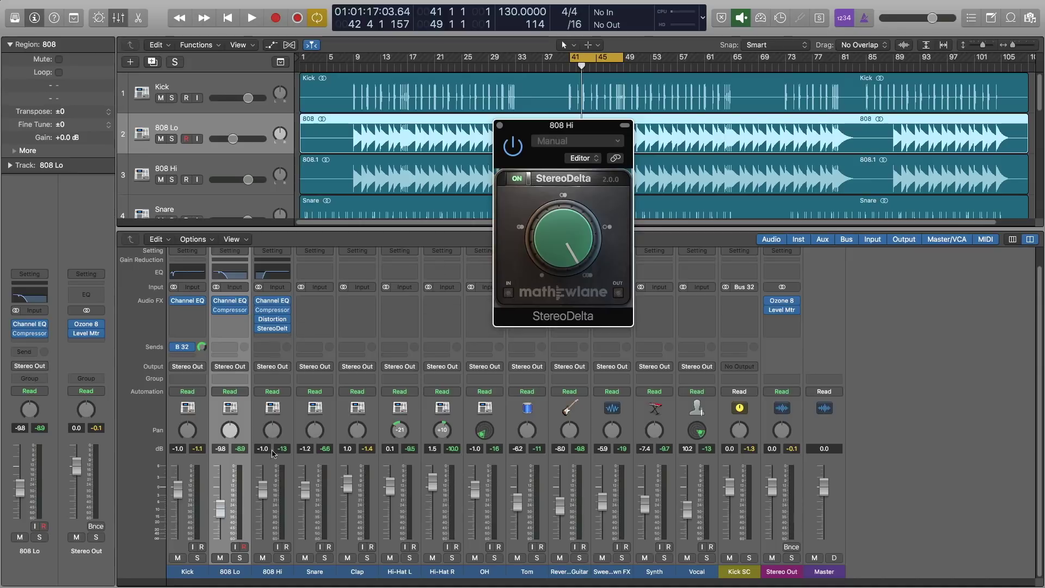
click(254, 575)
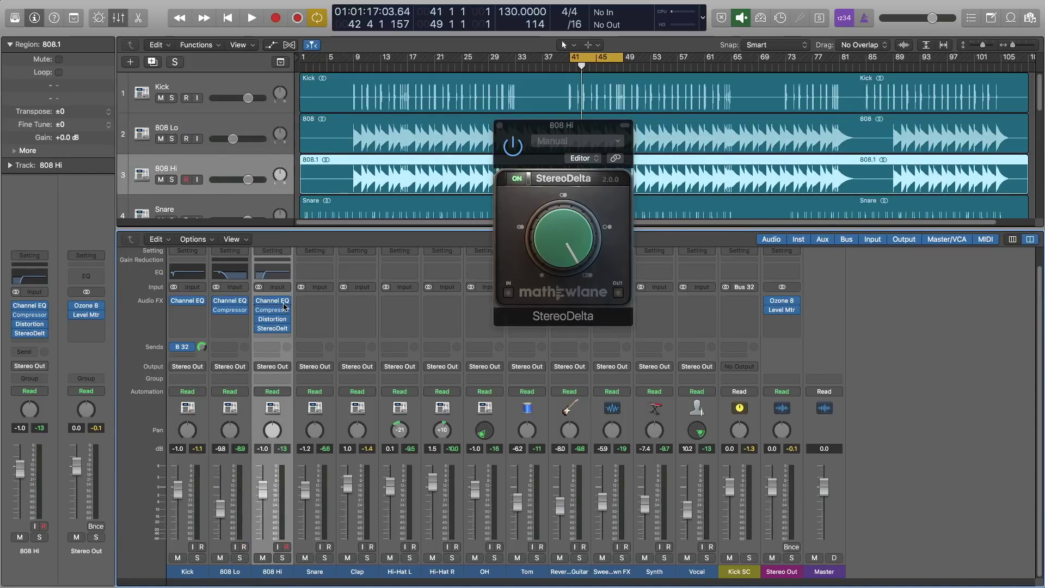
key(Up)
key(Down)
key(Up)
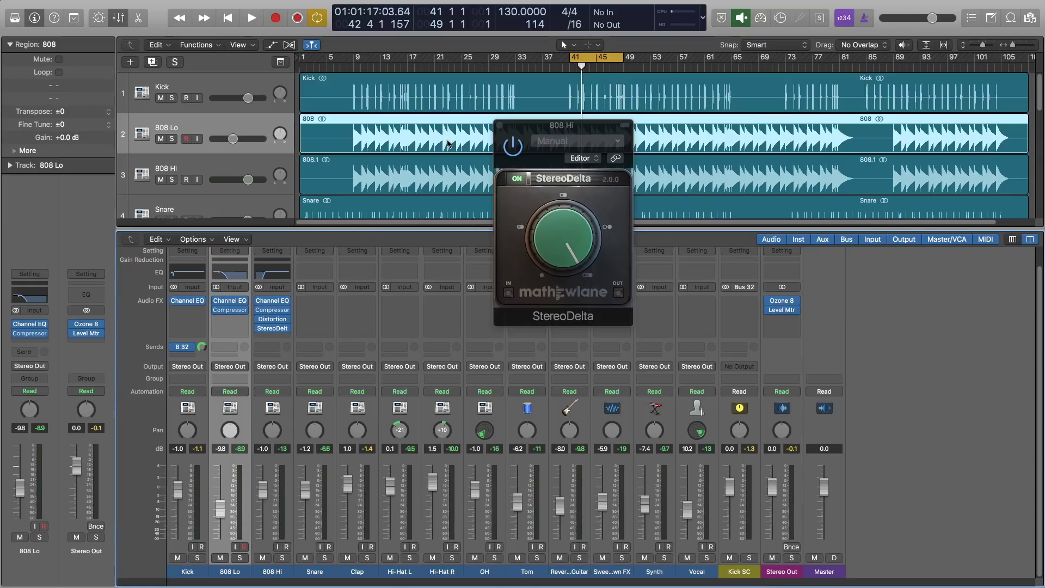
Play the full mix while comparing mono and stereo output in Ozone 8, leave it in stereo and close its window
key(space)
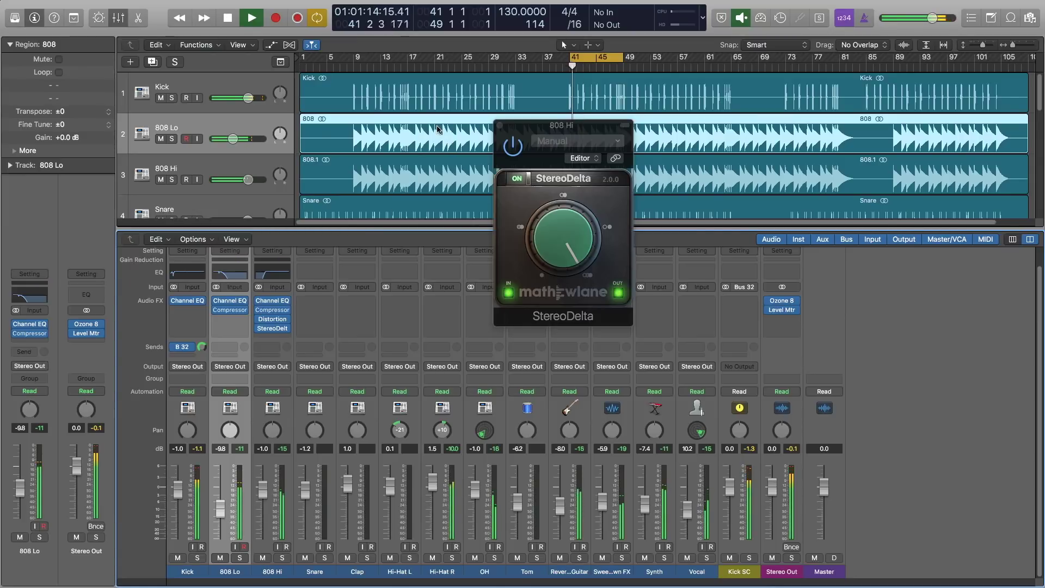
click(782, 305)
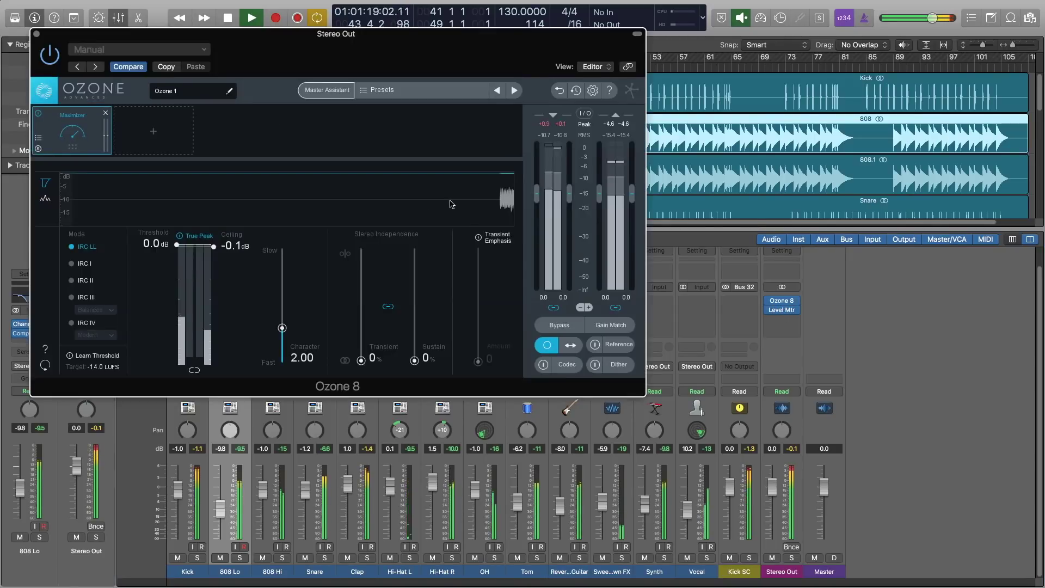
click(547, 345)
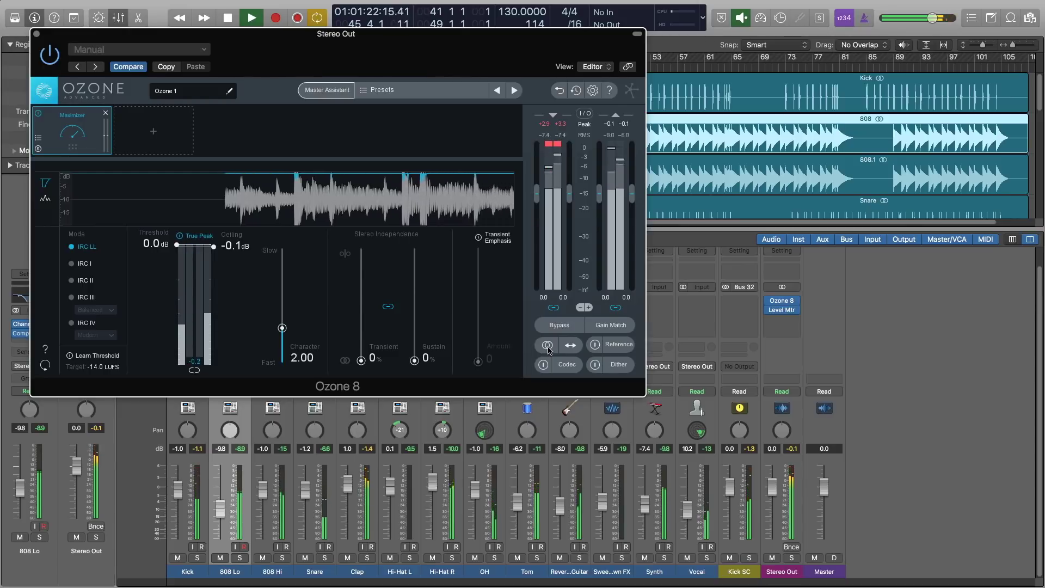
click(547, 345)
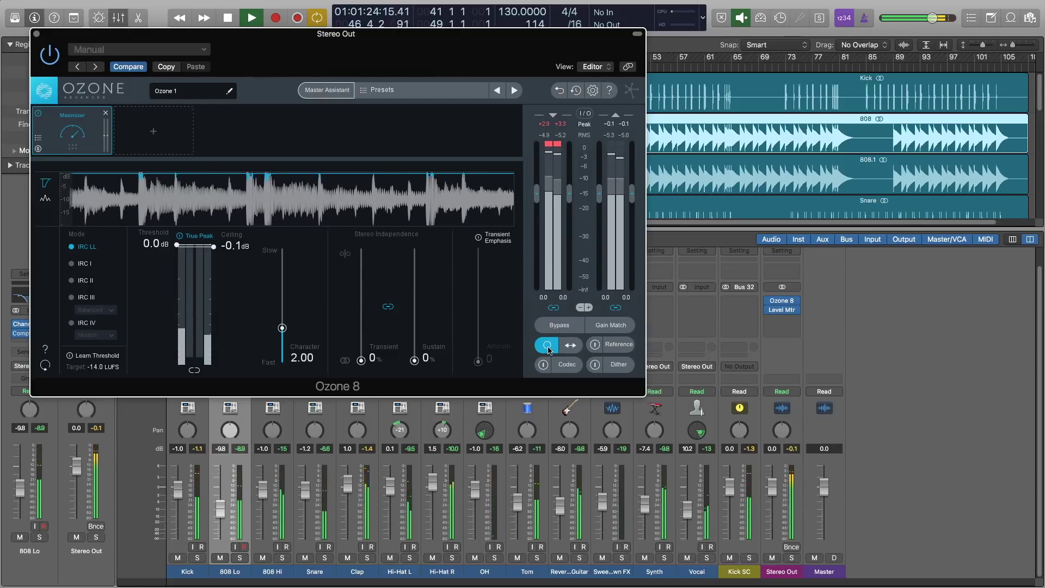
key(space)
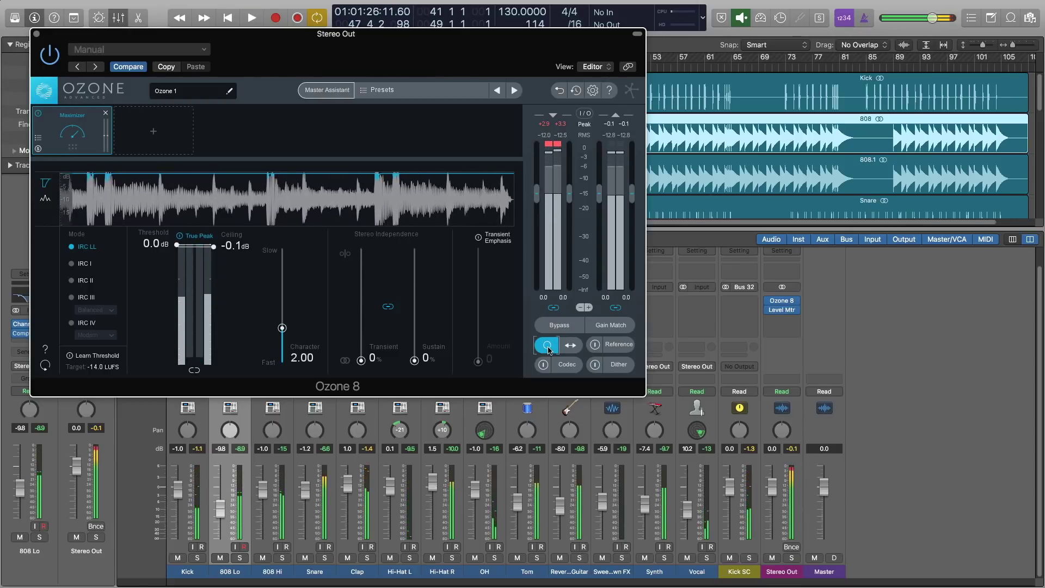
click(548, 346)
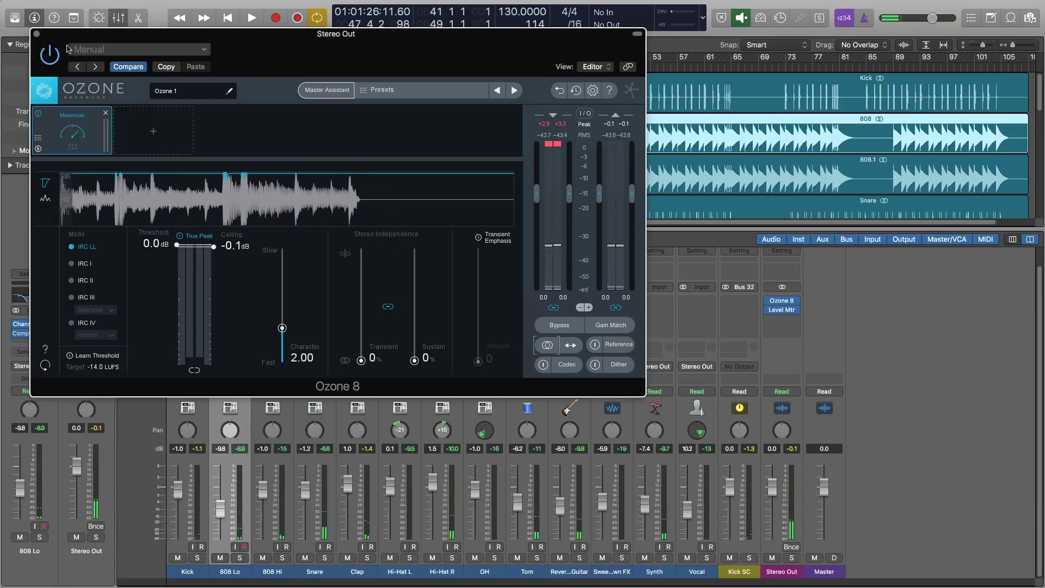
click(36, 34)
Open the StereoDelta plug-in on the 808 Hi track
click(272, 328)
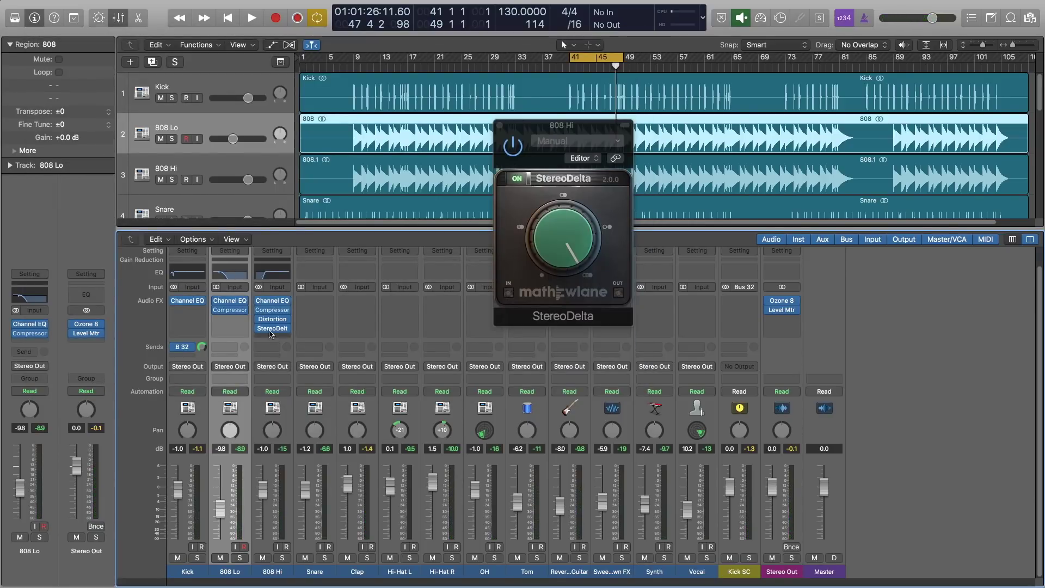